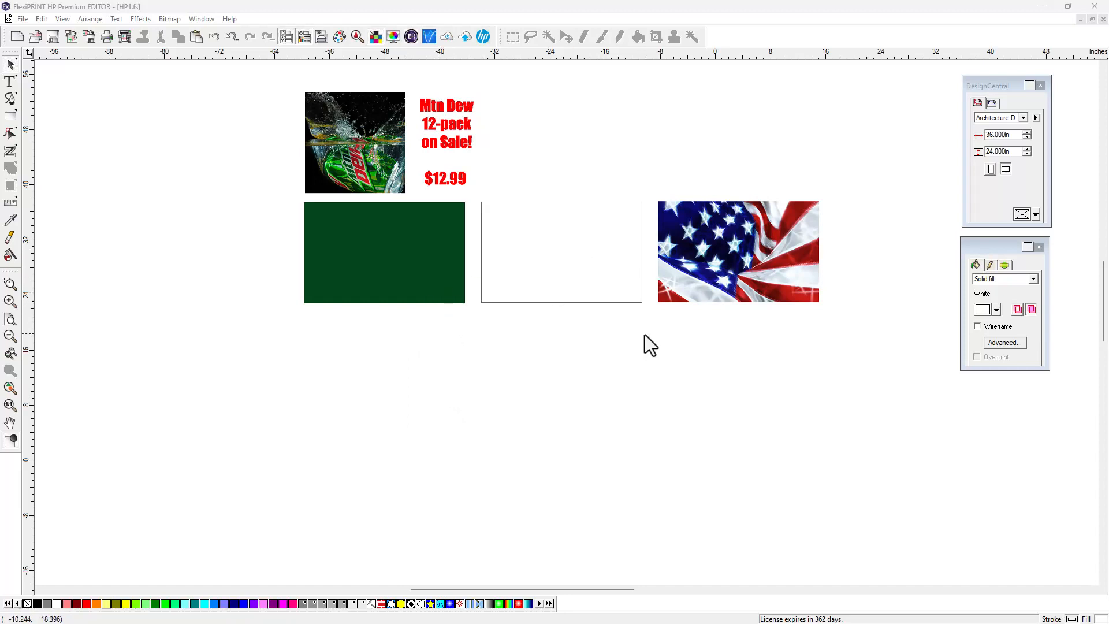
left_click(745, 260)
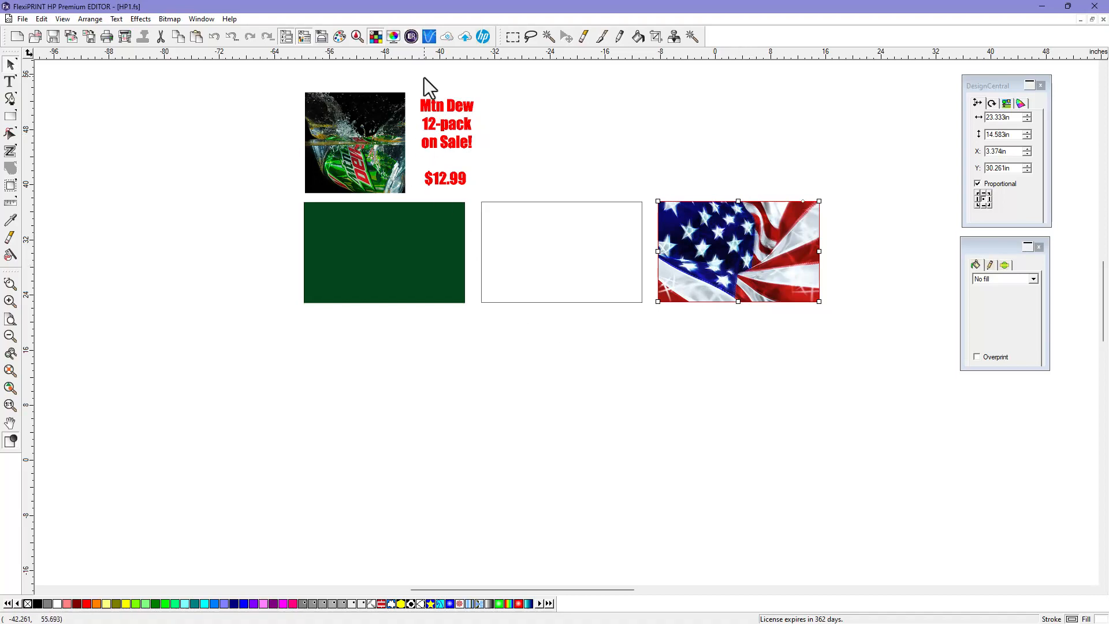
left_click(656, 415)
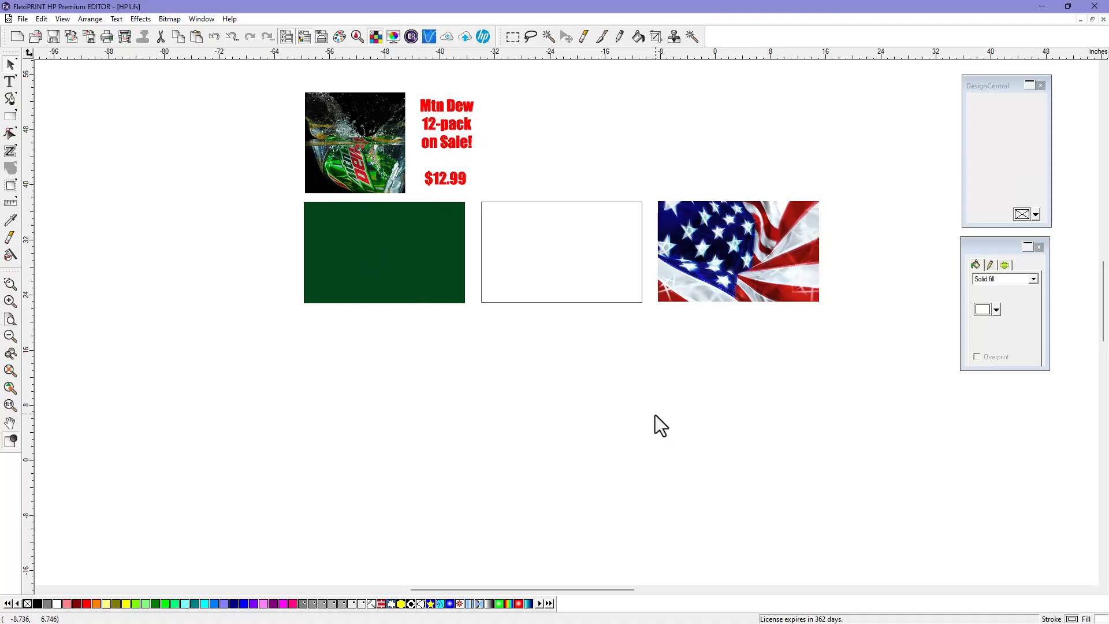
left_click(406, 269)
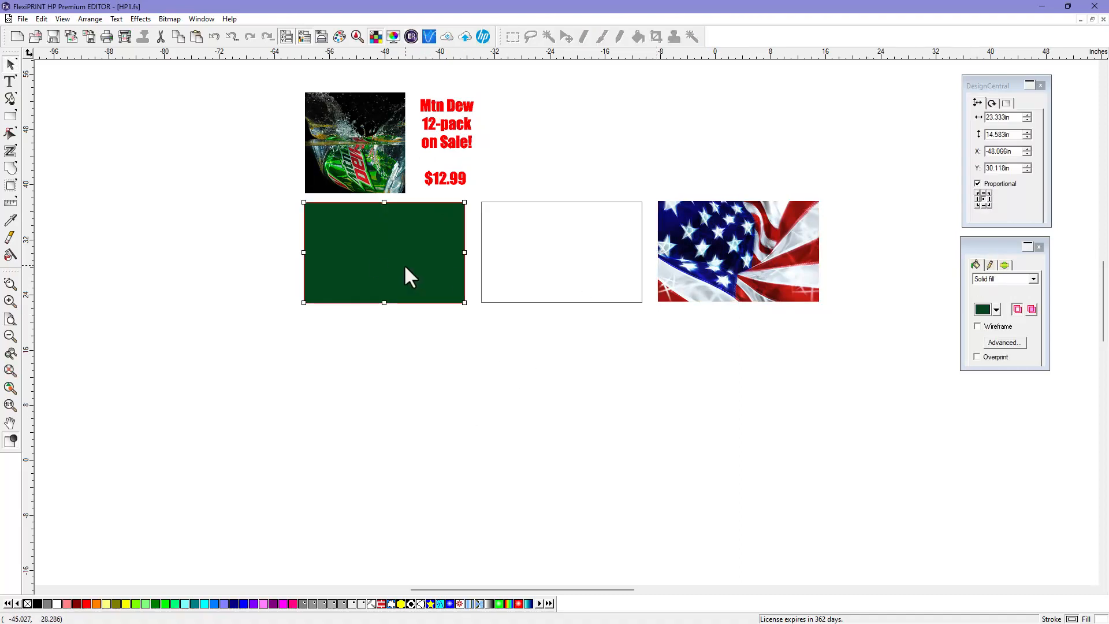
Place a duplicate of the American flag image directly below the original
left_click(724, 245)
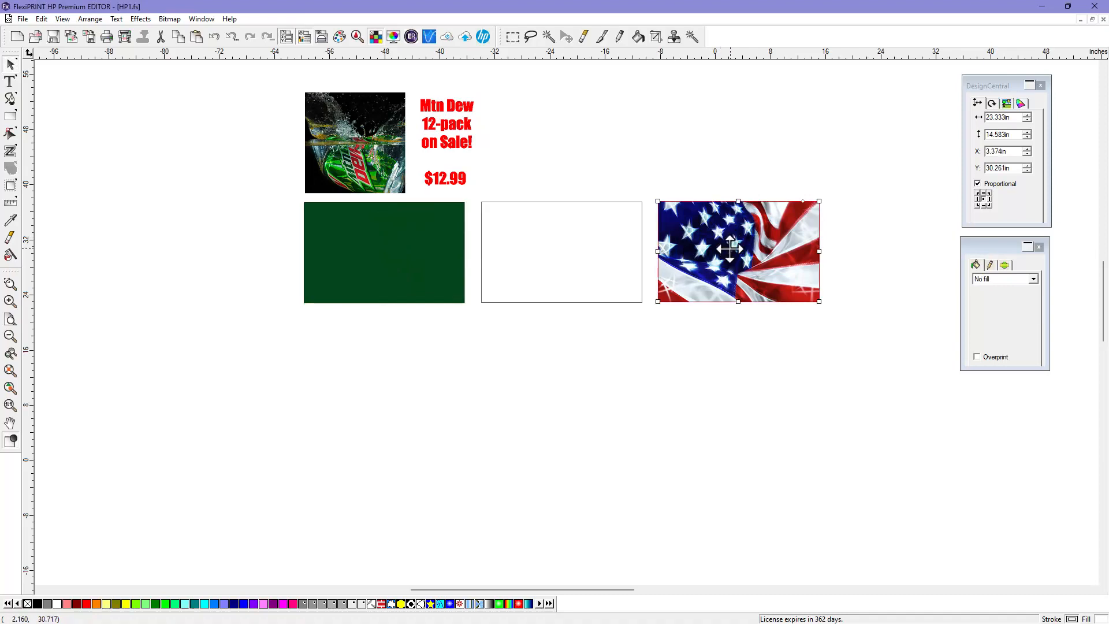
left_click_drag(730, 249, 728, 377)
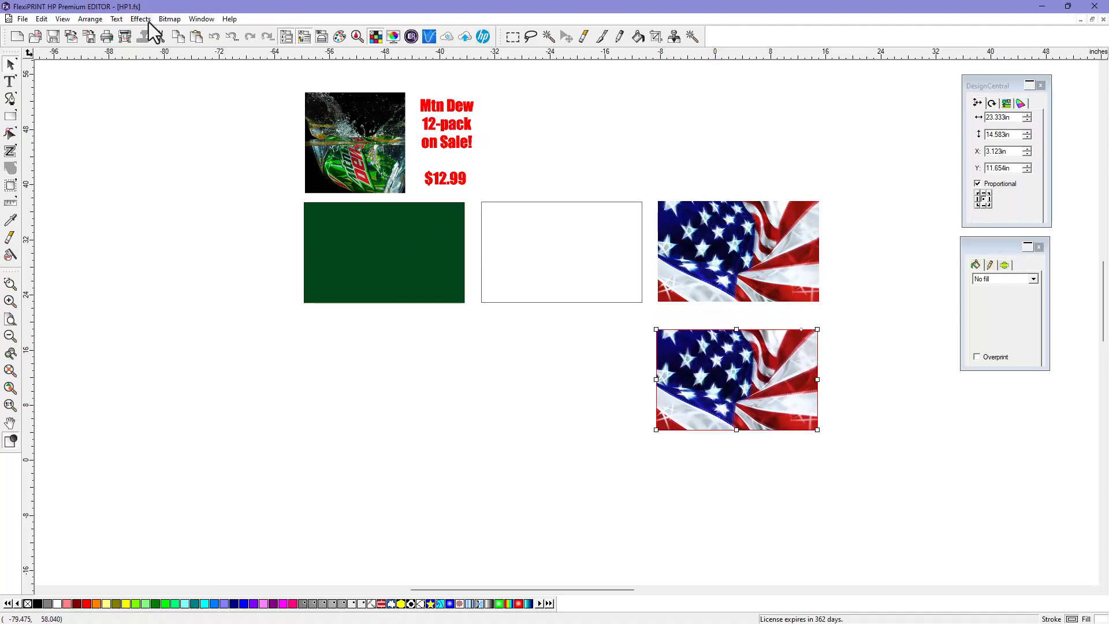
Convert the duplicated flag image to a rectangle shape and fill it with Pale Green
left_click(91, 19)
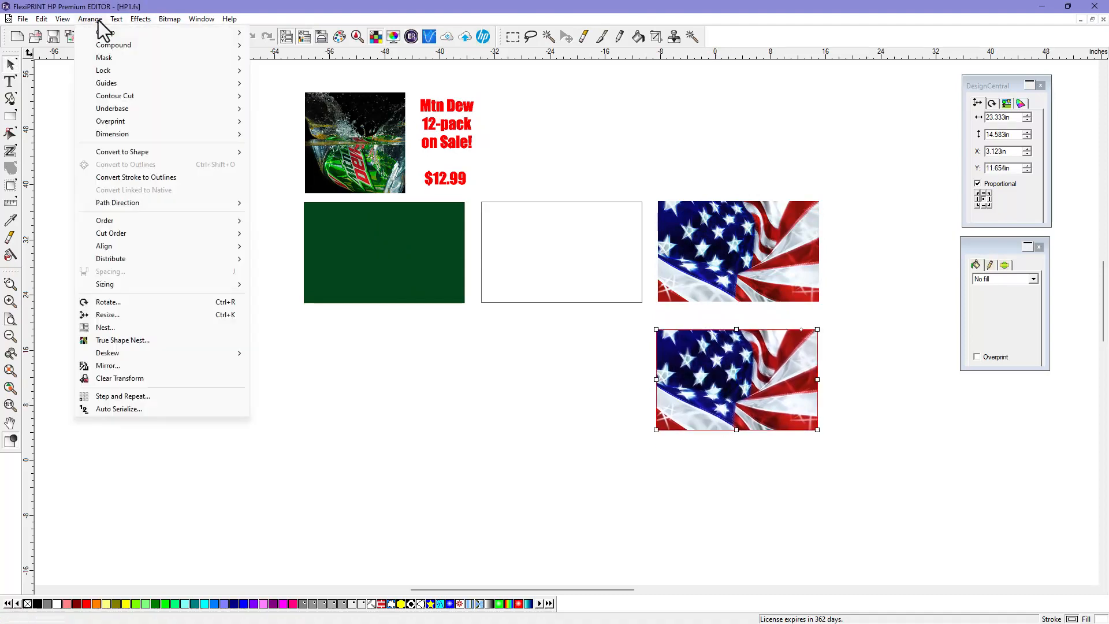
mouse_move(139, 152)
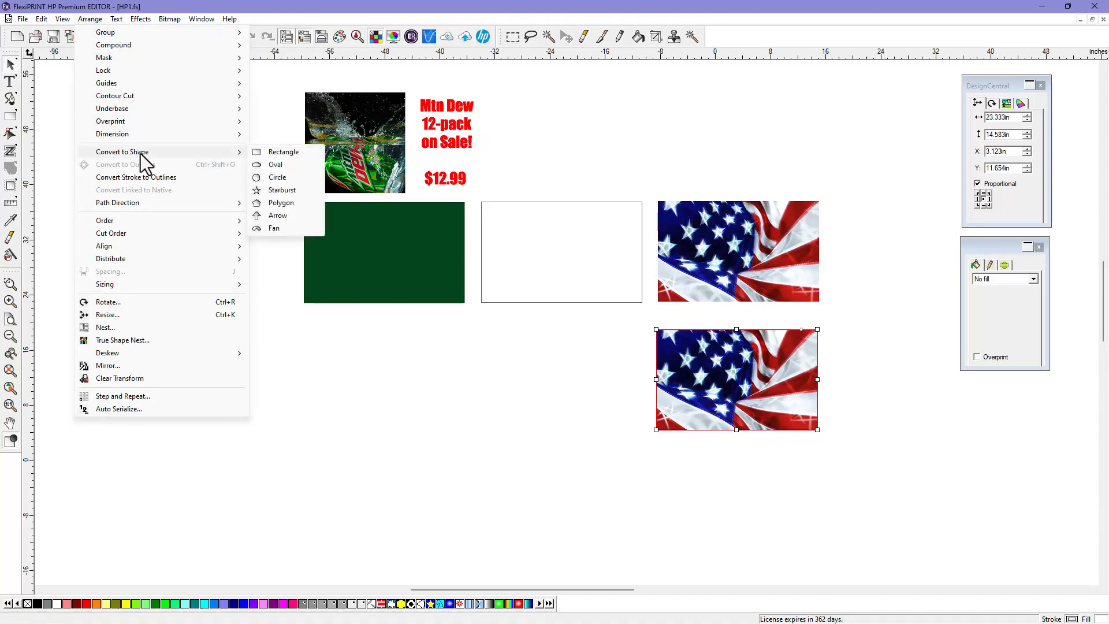
left_click(280, 151)
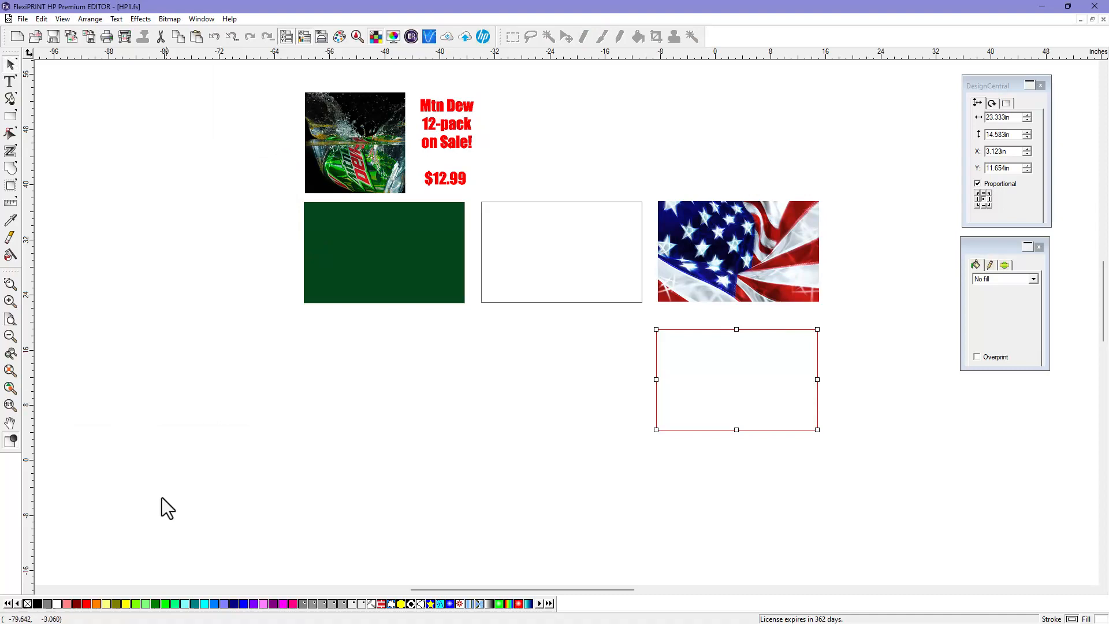
left_click(146, 603)
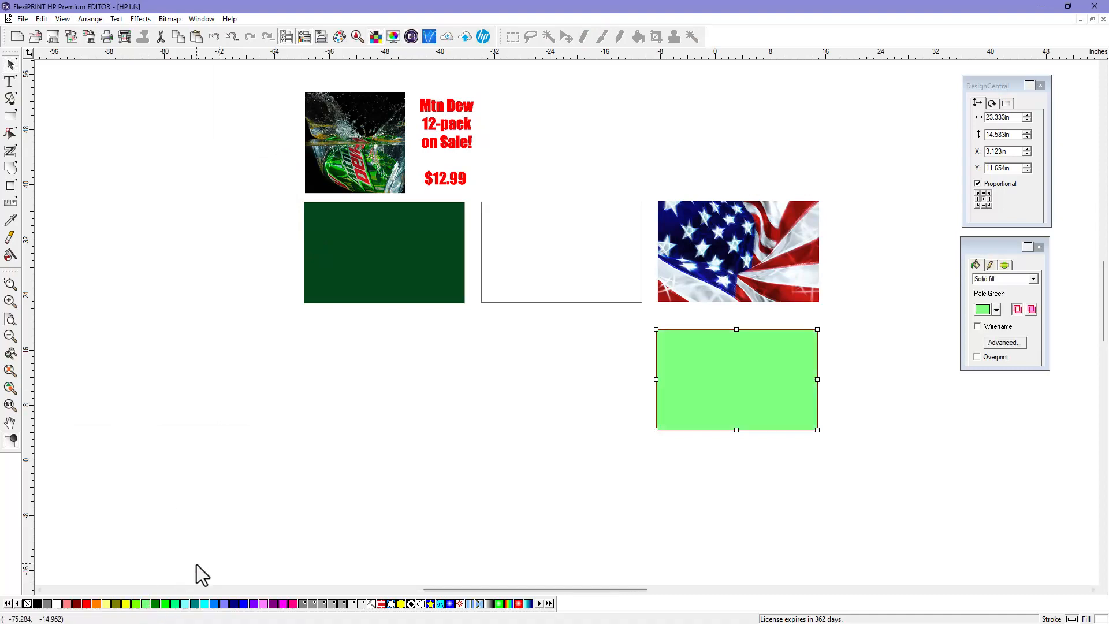
Recolour the dark green background rectangle with a green sampled by eyedropper from the Mtn Dew can photo
left_click(392, 243)
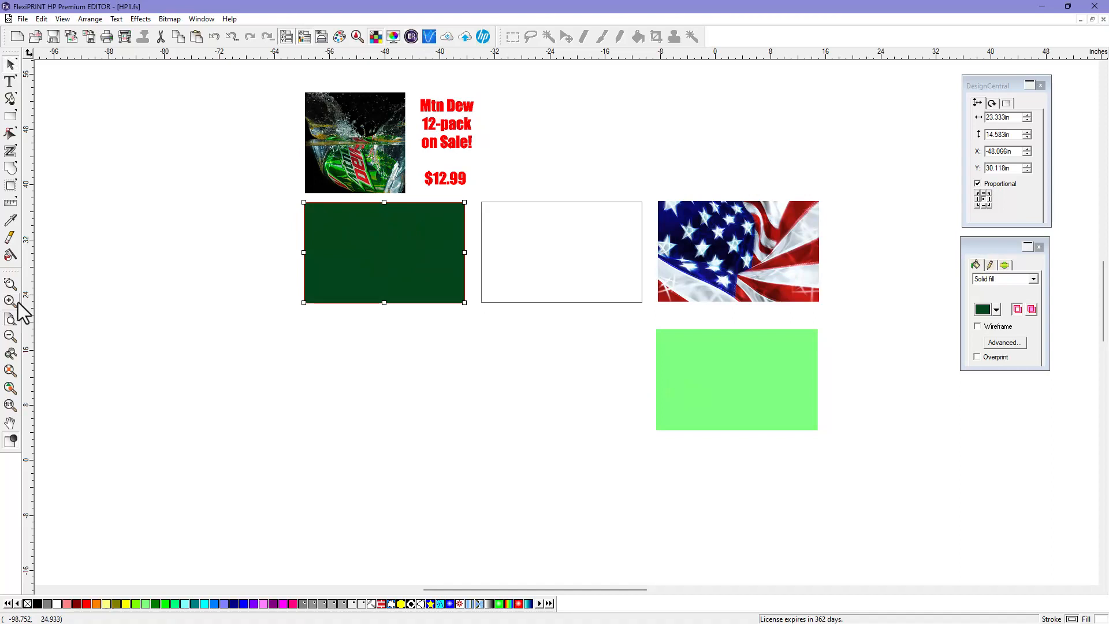
left_click(10, 283)
left_click_drag(292, 82, 500, 322)
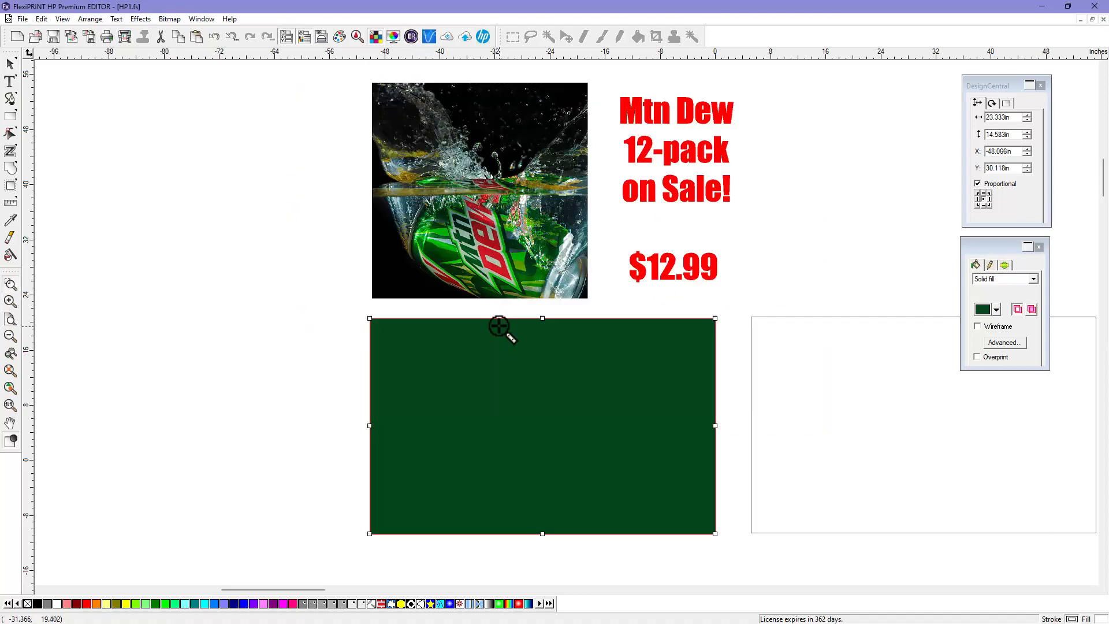
left_click(11, 222)
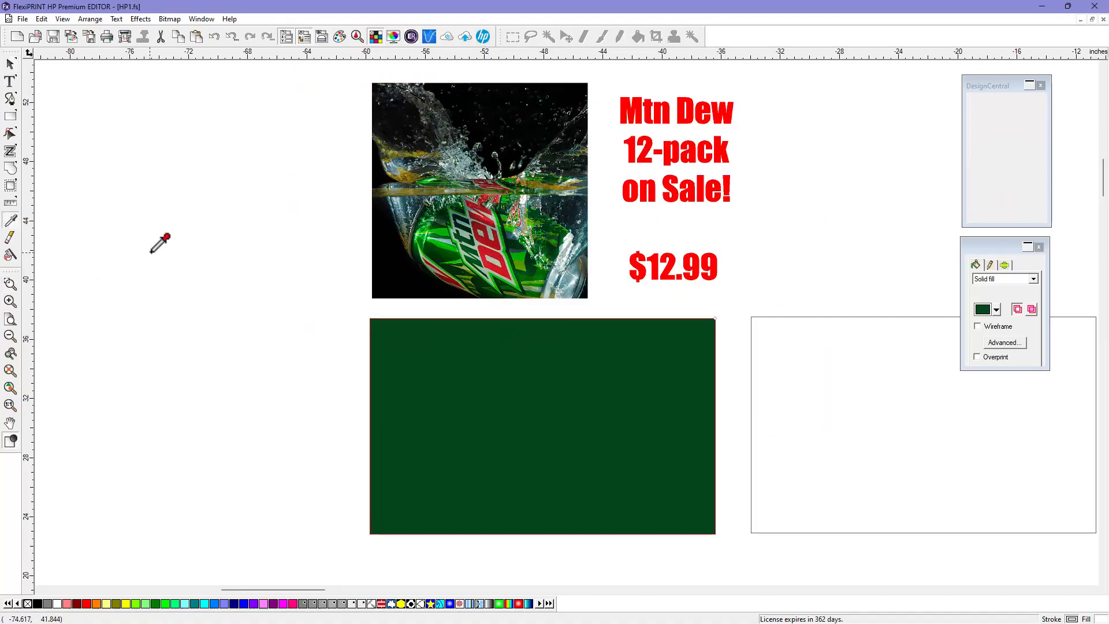
right_click(215, 252)
left_click(239, 256)
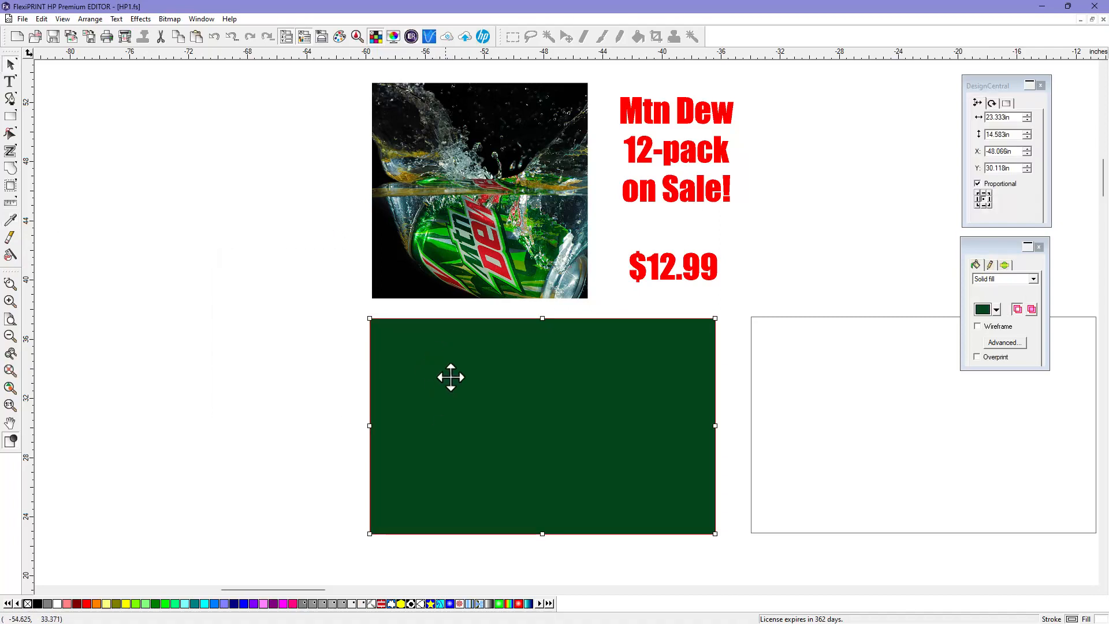
left_click(11, 221)
left_click(443, 233)
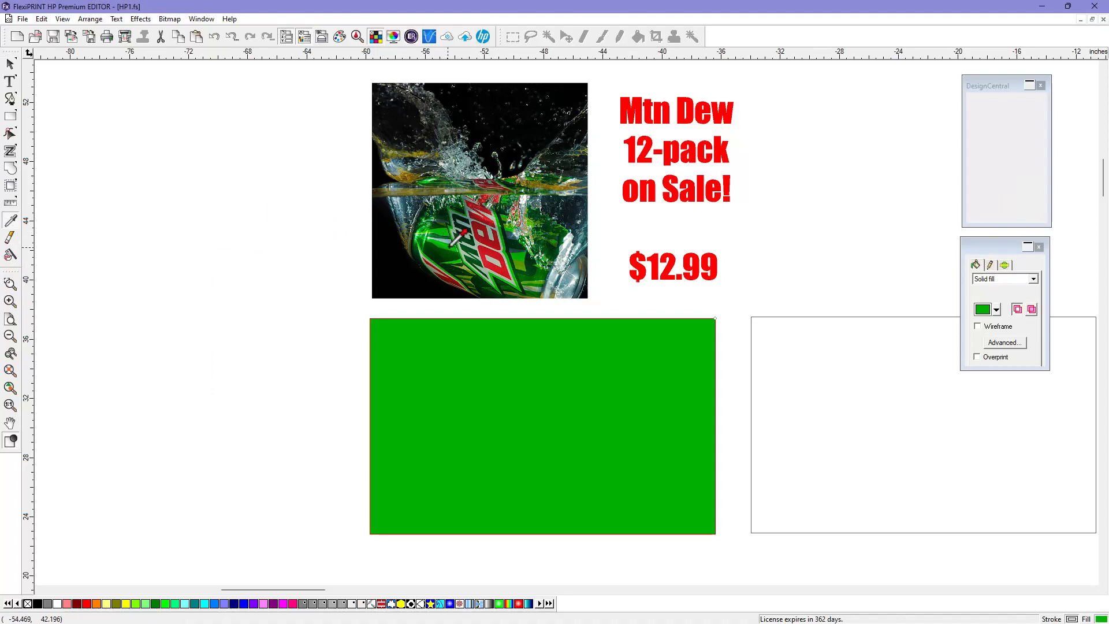
left_click(442, 257)
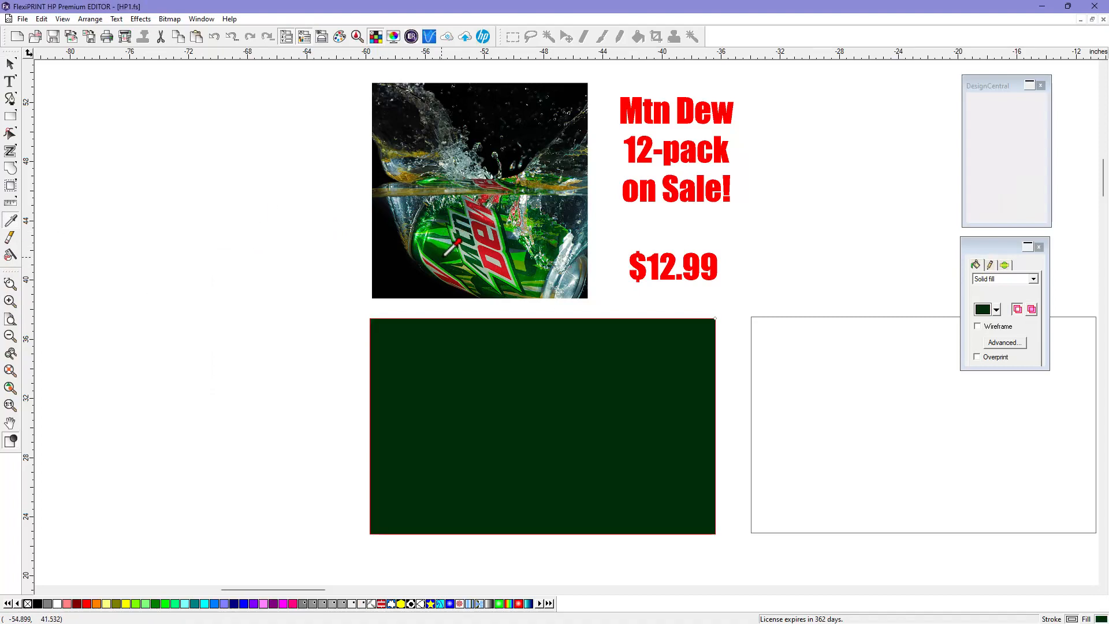
left_click(448, 255)
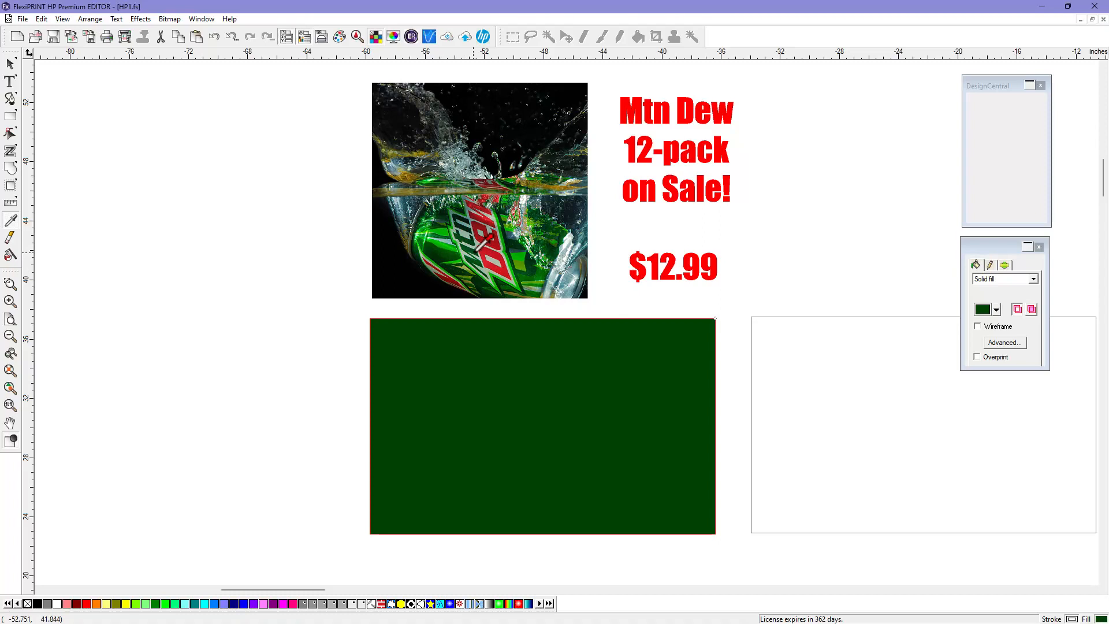
left_click(476, 249)
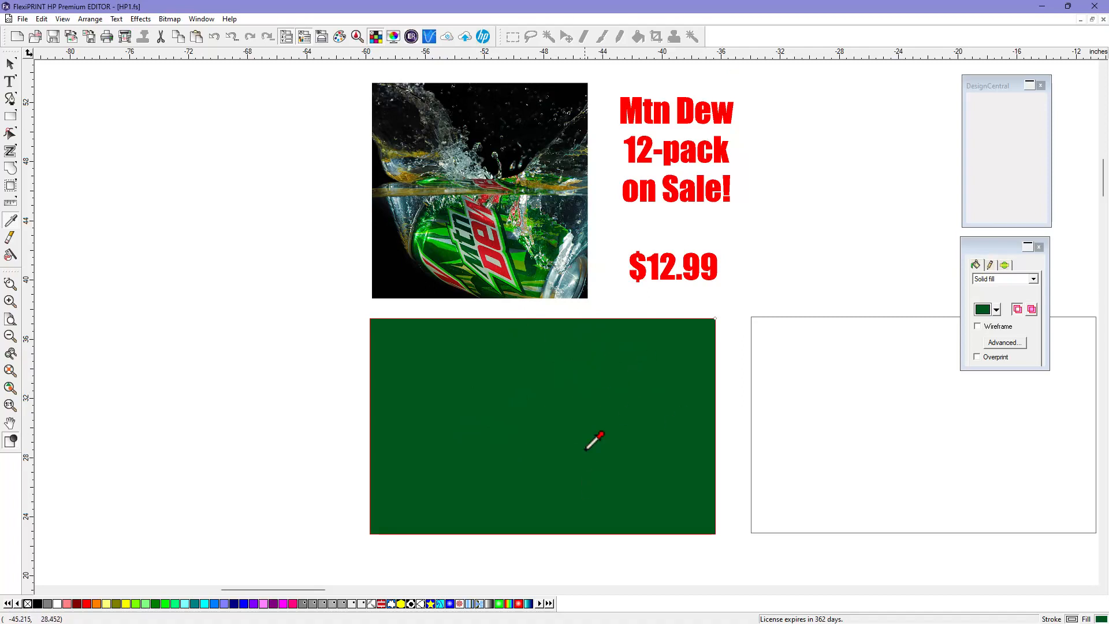
left_click(10, 64)
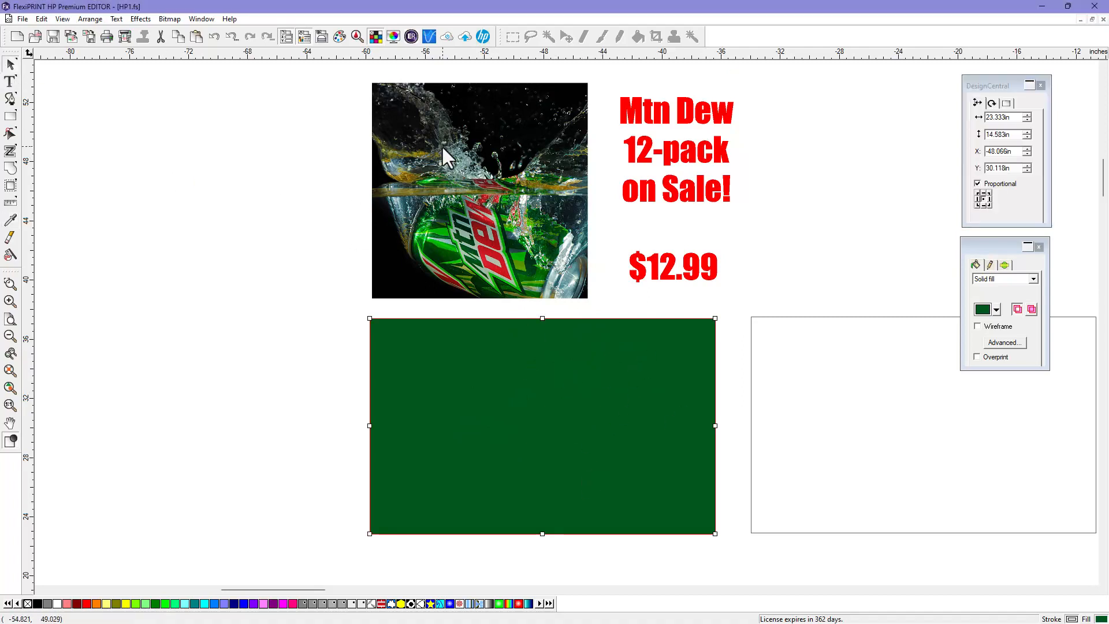
Move the Mtn Dew can photo onto the green background rectangle
left_click_drag(328, 239, 448, 358)
left_click(348, 180)
left_click_drag(432, 146, 447, 400)
Align the can photo and the green rectangle along their left and top edges
left_click_drag(350, 374, 451, 426)
right_click(429, 404)
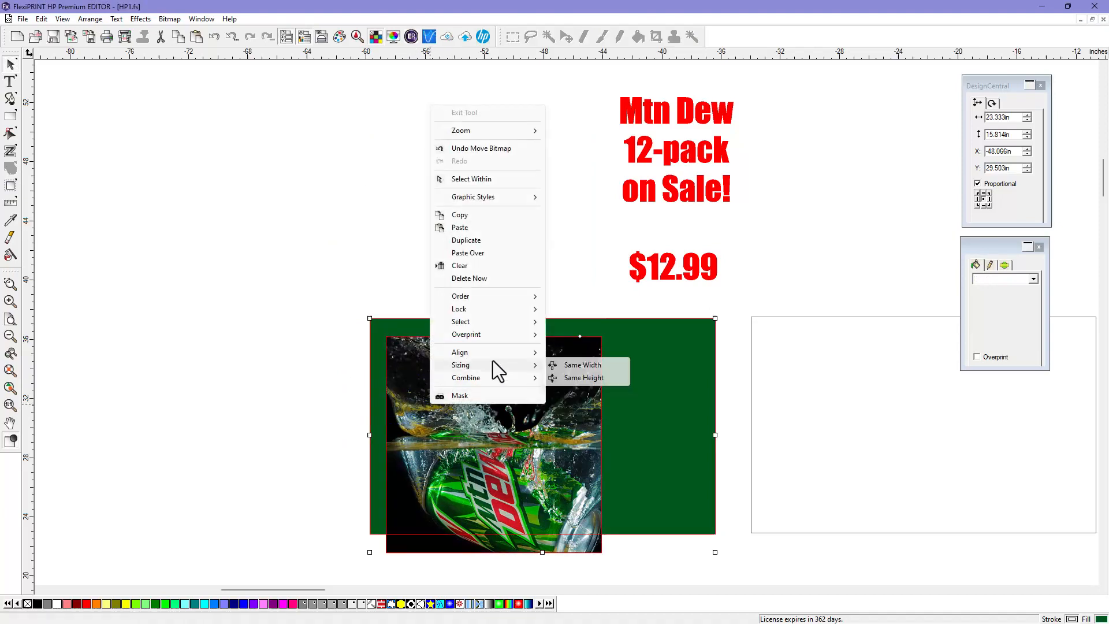
mouse_move(497, 354)
left_click(557, 354)
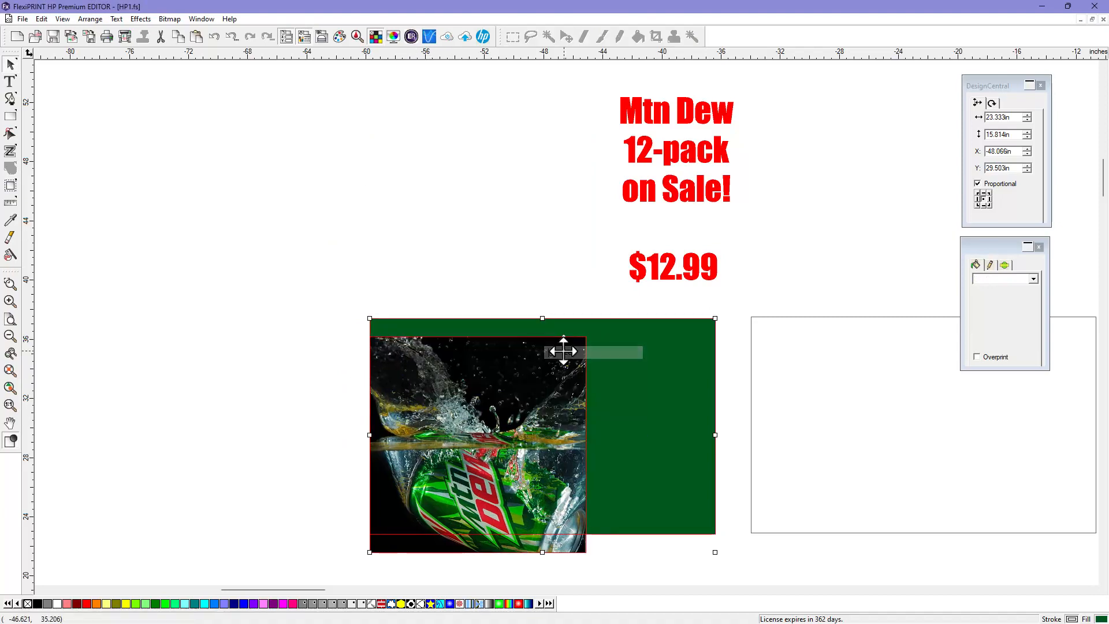
right_click(448, 410)
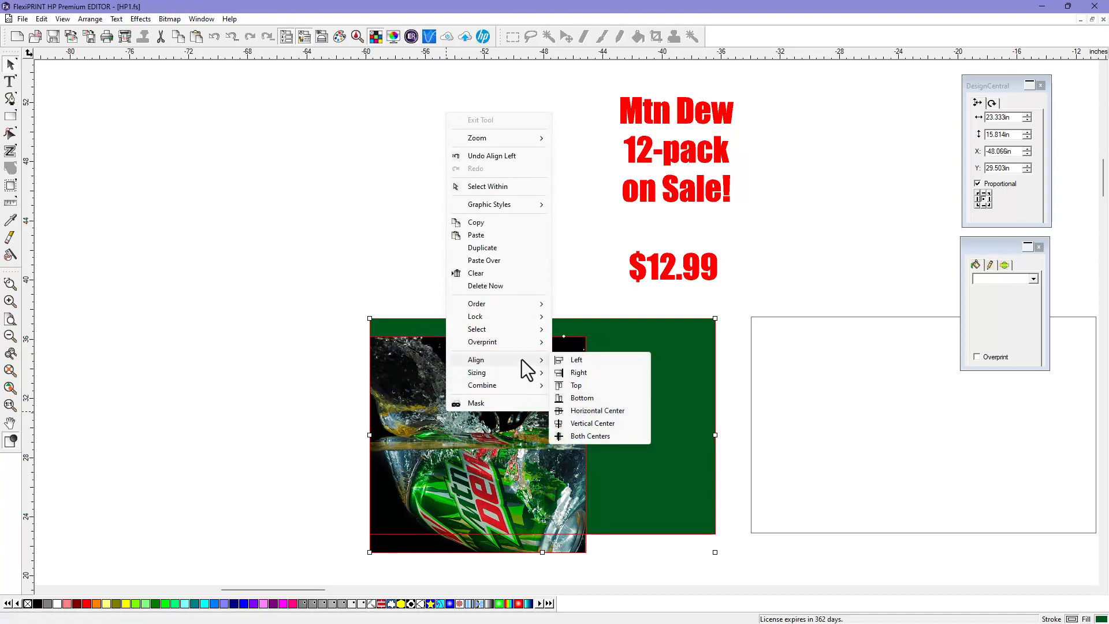
left_click(573, 385)
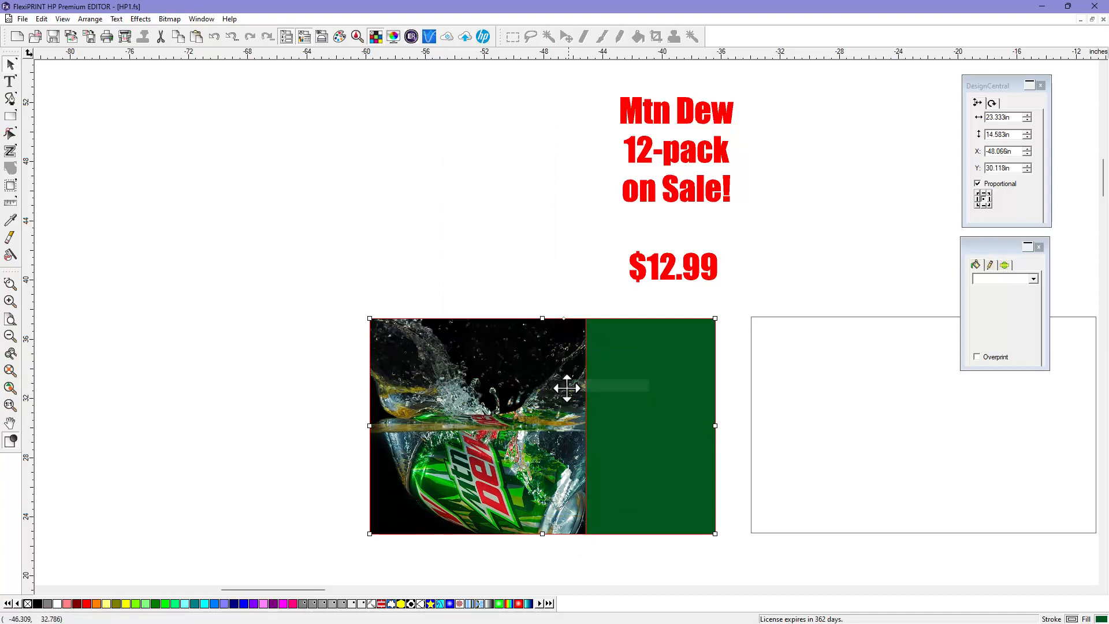
left_click(414, 230)
Move the Mtn Dew sale text onto the uncovered green area beside the can photo
left_click(656, 114)
left_click(657, 113)
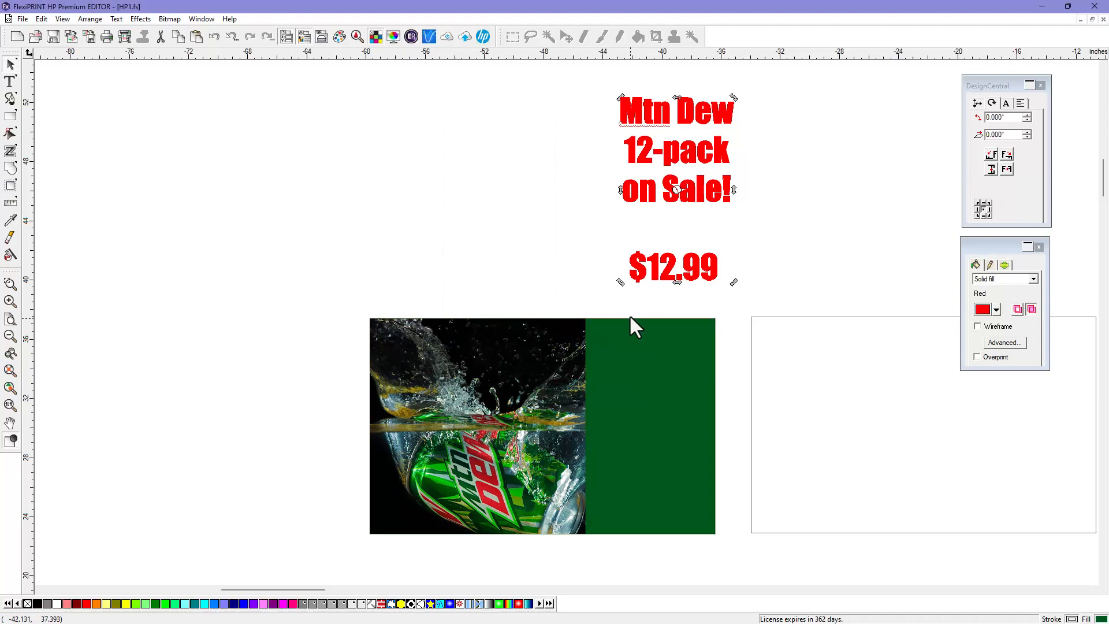
left_click_drag(662, 109, 637, 352)
Fill the sale text with White and nudge it slightly upward within the green area
left_click(107, 604)
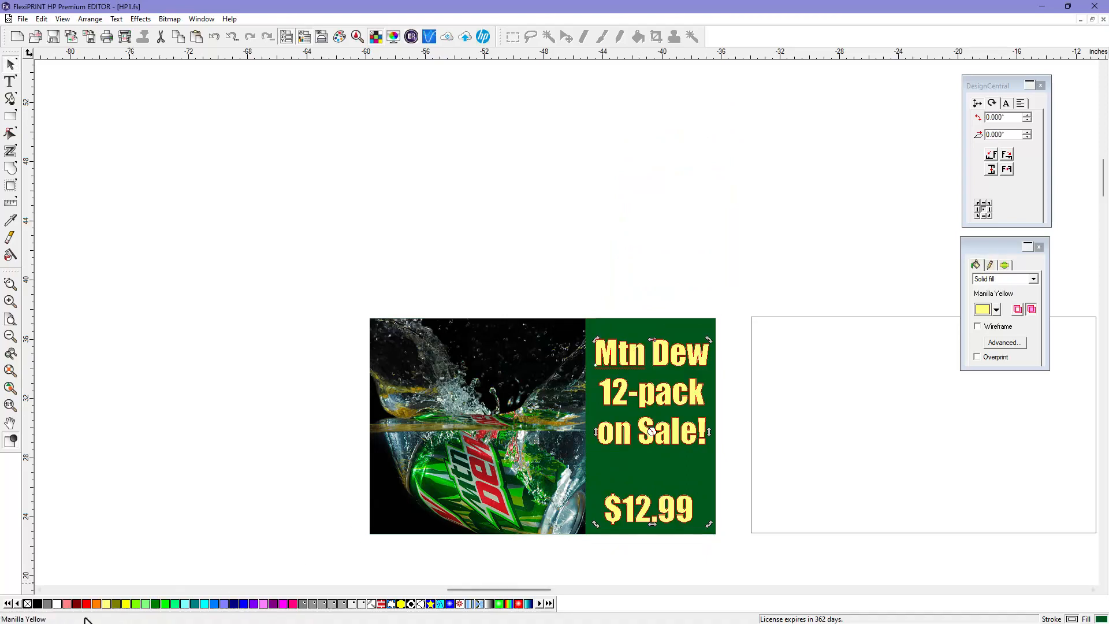
left_click(57, 604)
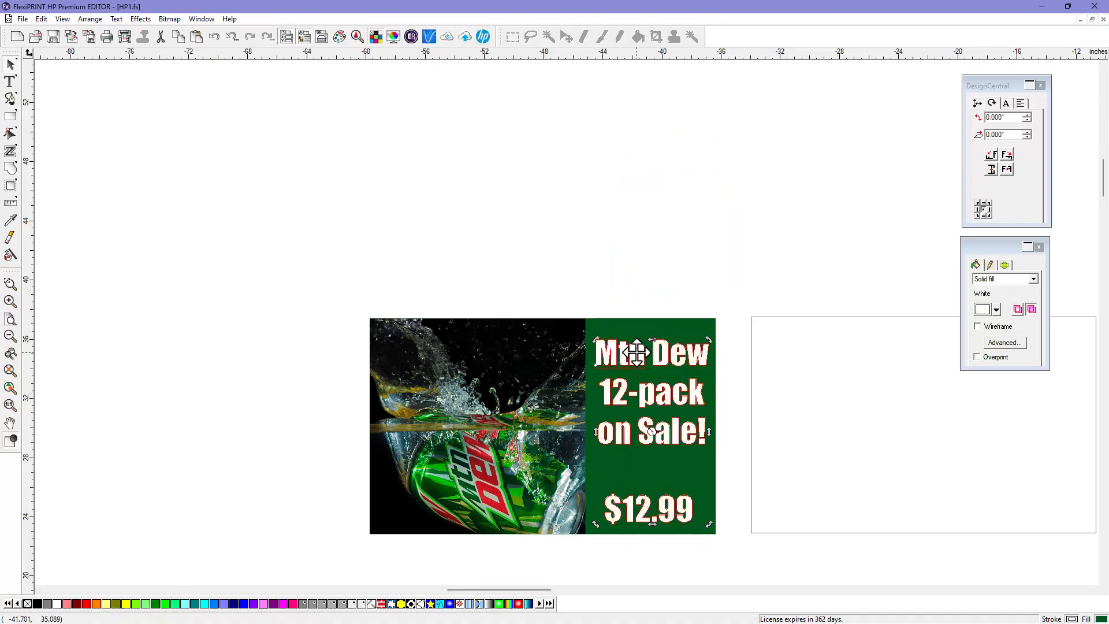
left_click_drag(636, 346, 636, 346)
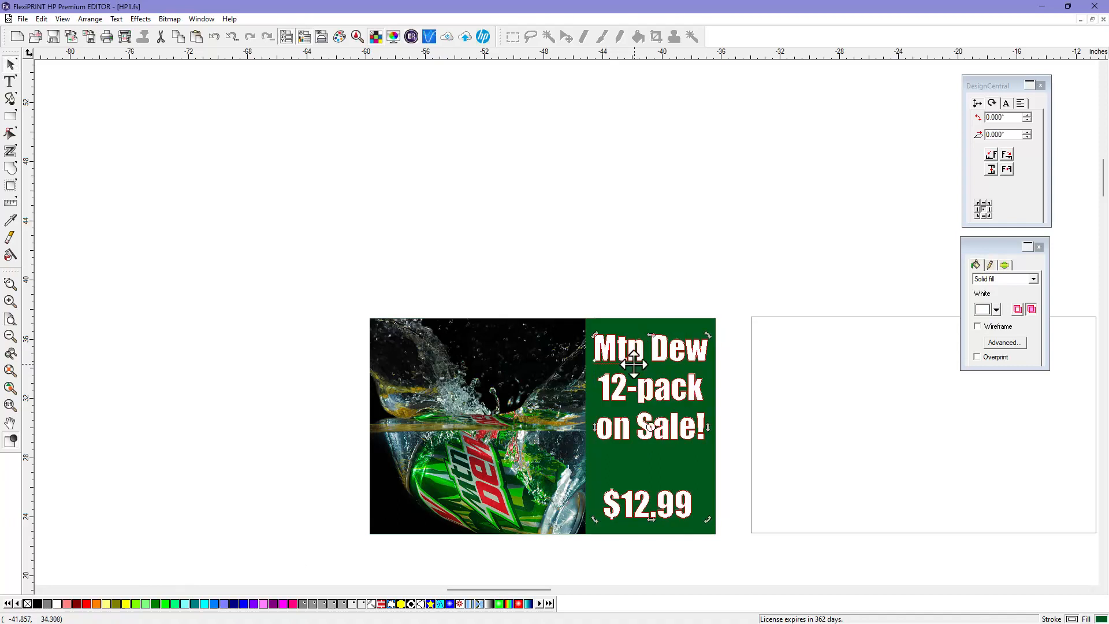
left_click(590, 268)
Group the can photo, sale text and green background, and move the group about 2.2 in left and 0.6 in up
left_click_drag(369, 295, 721, 546)
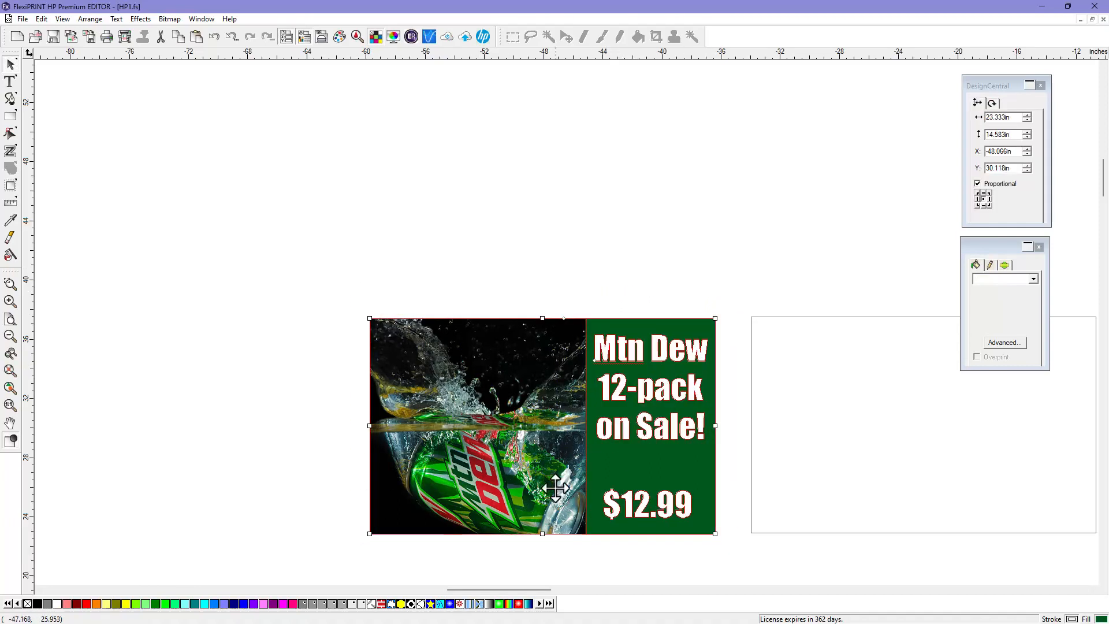
right_click(488, 391)
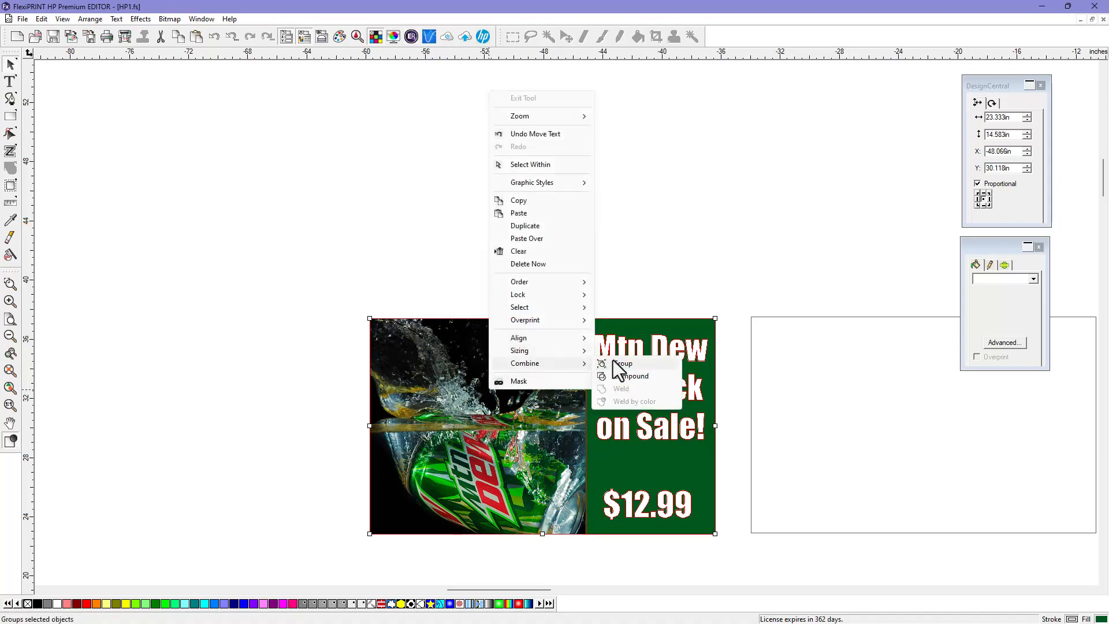
left_click(615, 362)
left_click(627, 280)
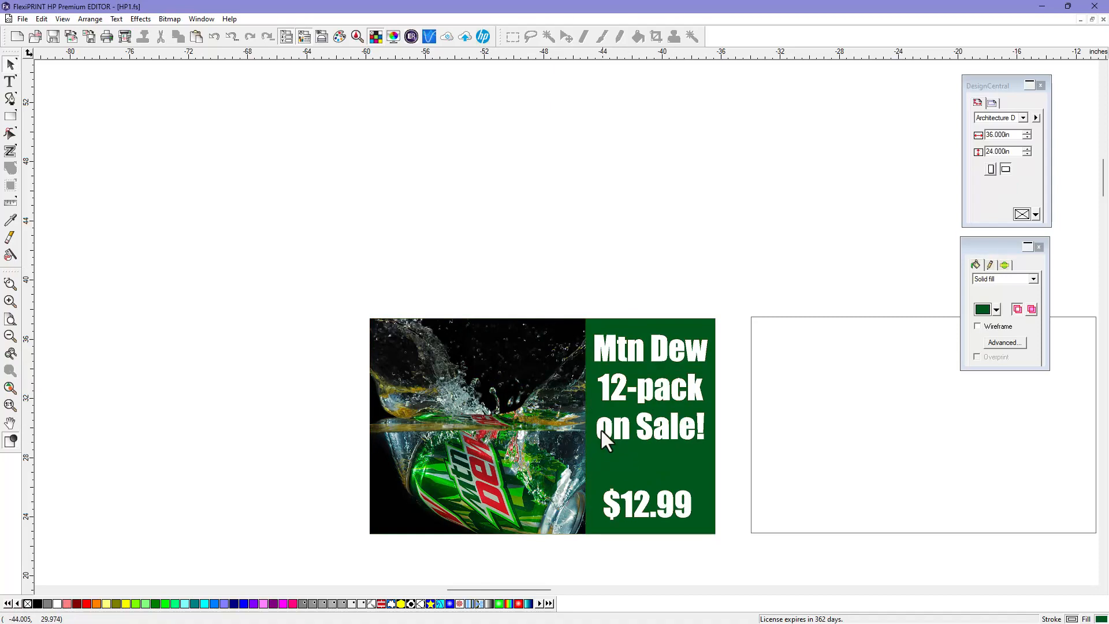
left_click(565, 454)
left_click_drag(562, 450, 528, 443)
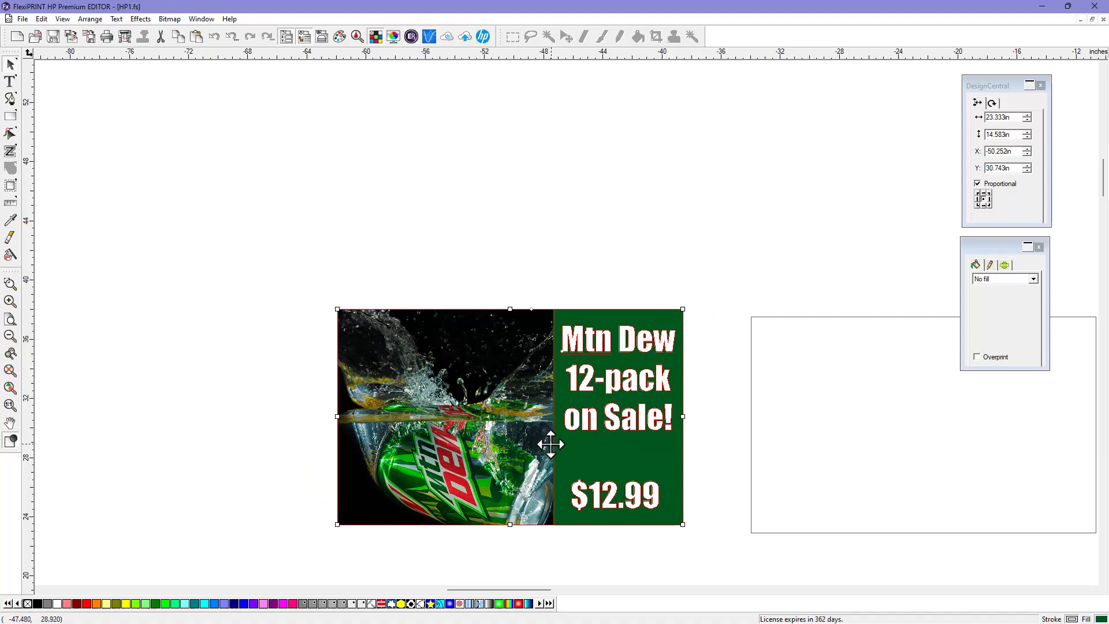
Move the Pale Green rectangle beneath the blank outlined rectangle in the middle of the layout
left_click(10, 371)
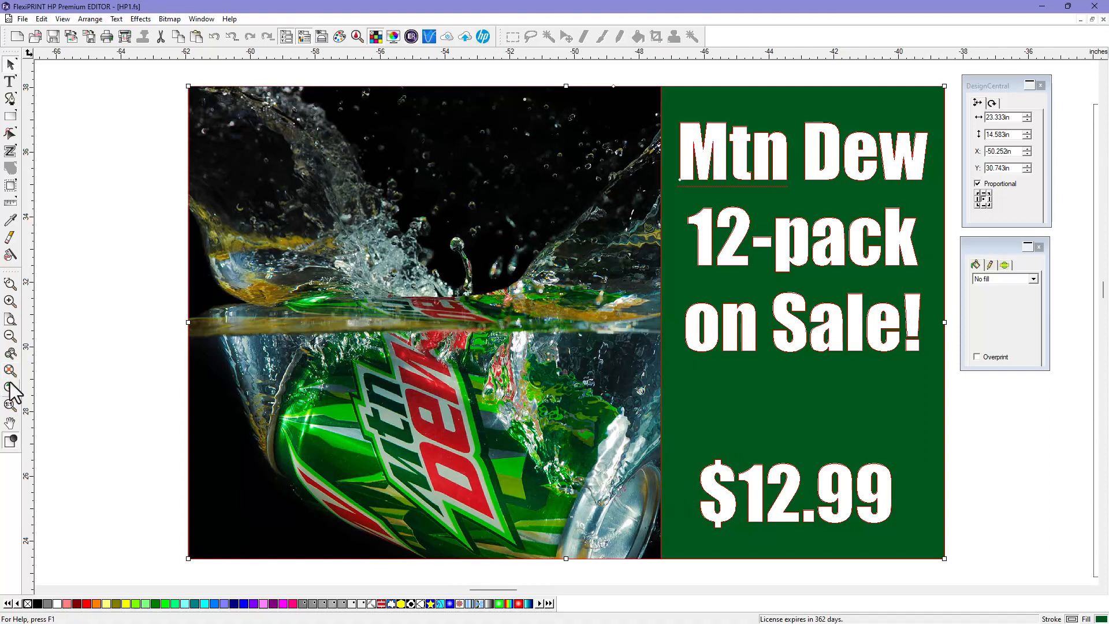
left_click(10, 388)
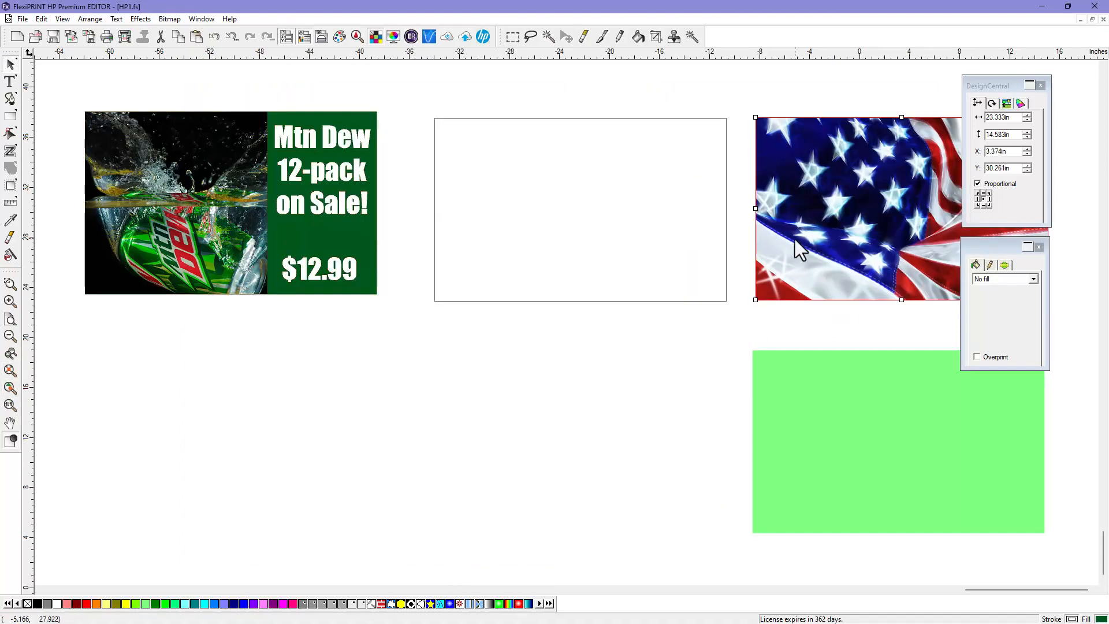
left_click(815, 407)
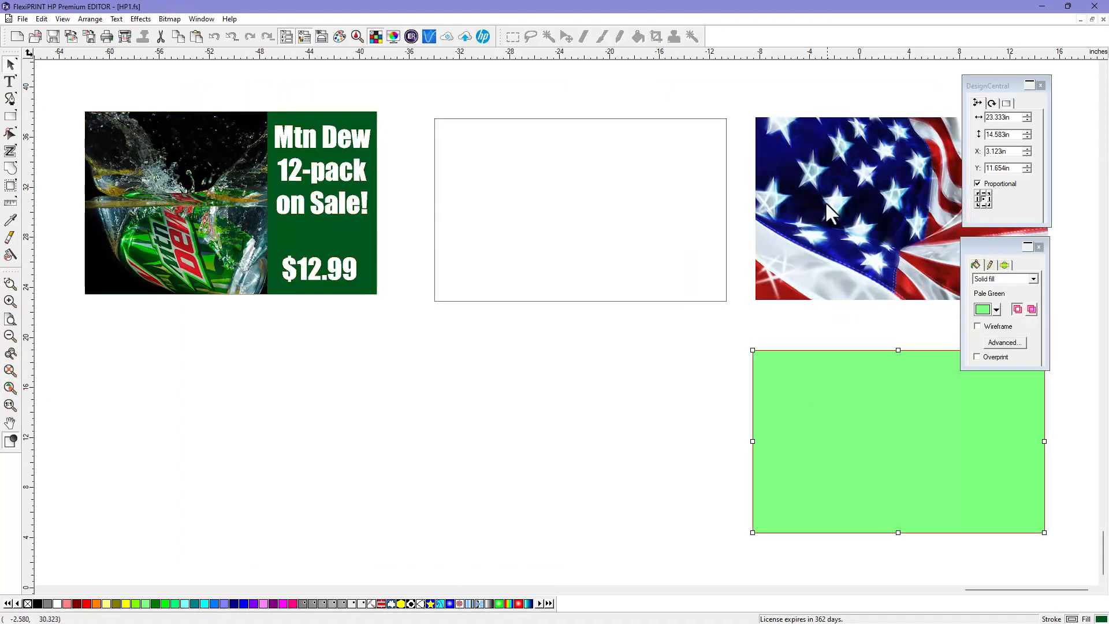
left_click_drag(832, 434, 522, 421)
left_click(560, 215)
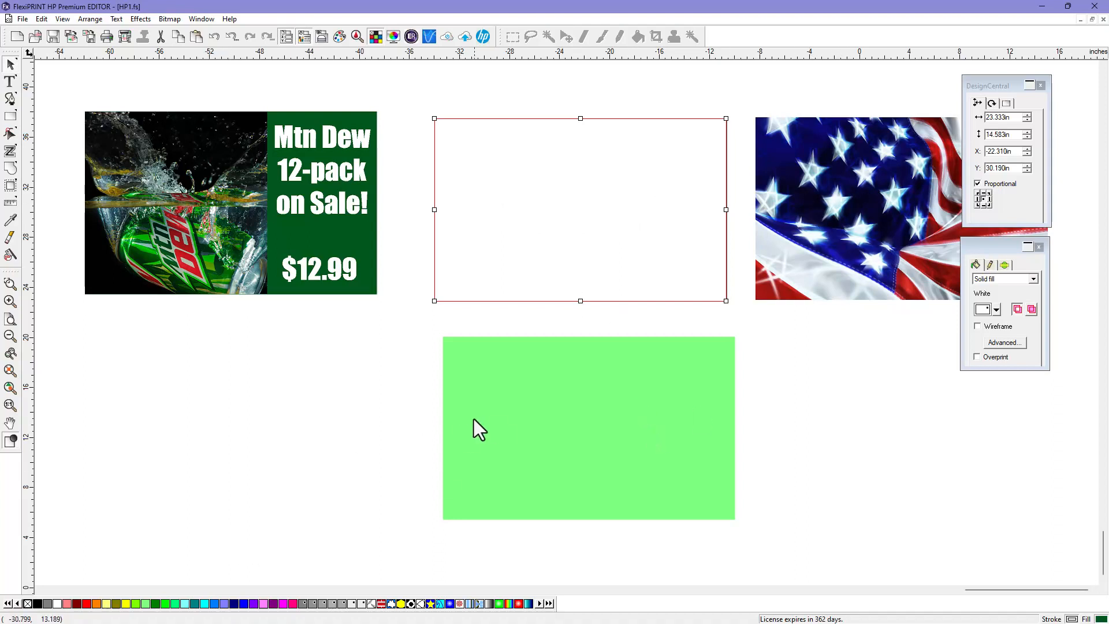
left_click(503, 365)
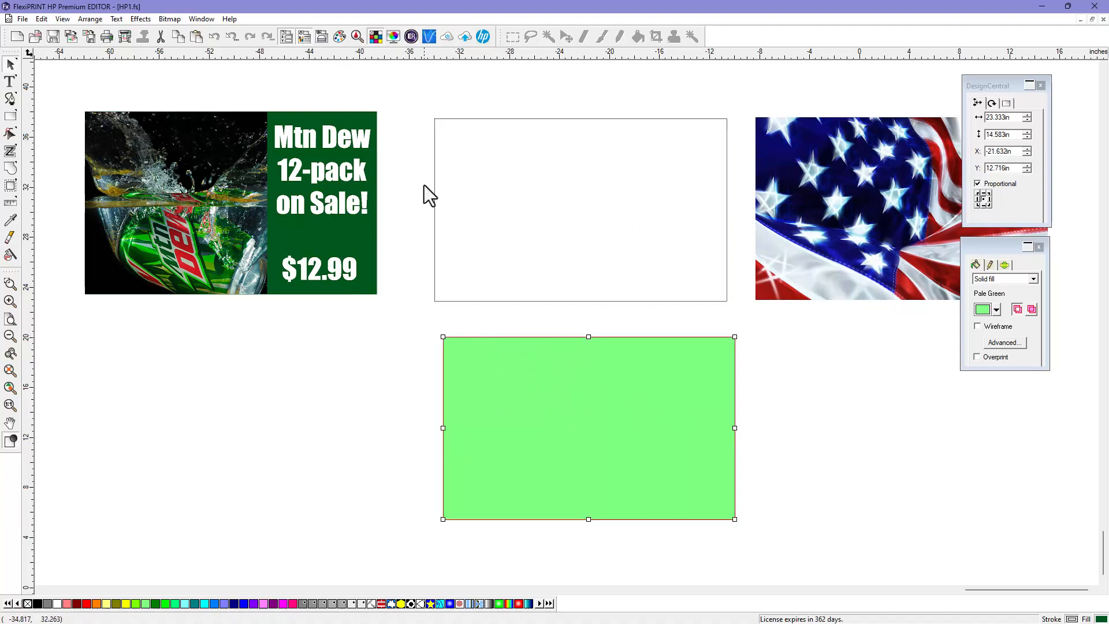
Fill the Pale Green rectangle with White and convert its colour to a Spot colour in the Color Mixer
left_click(58, 603)
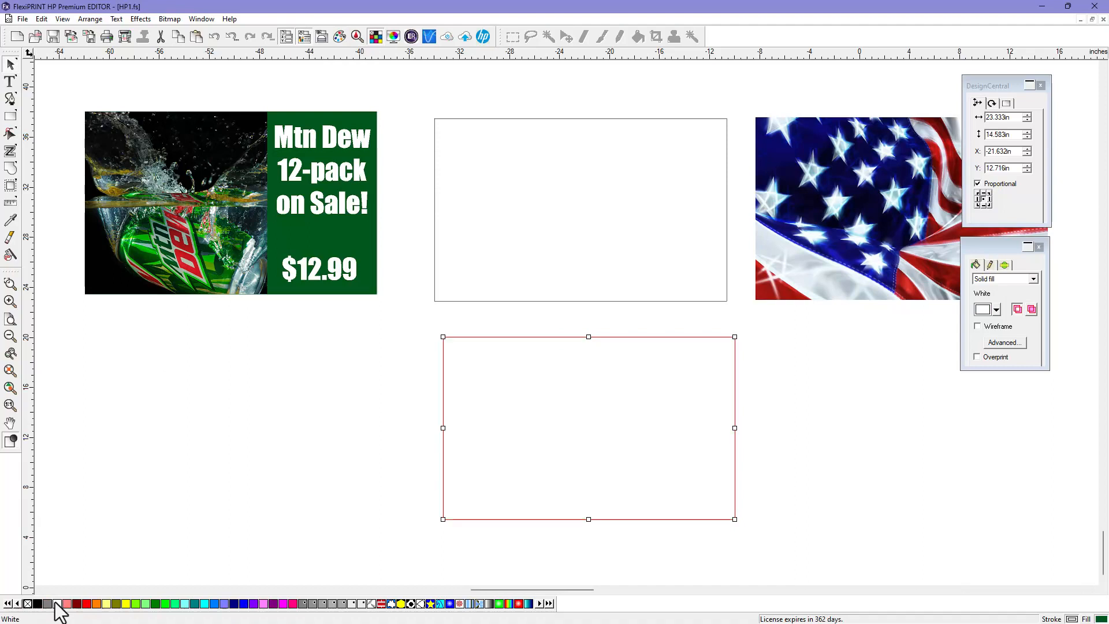
left_click(341, 39)
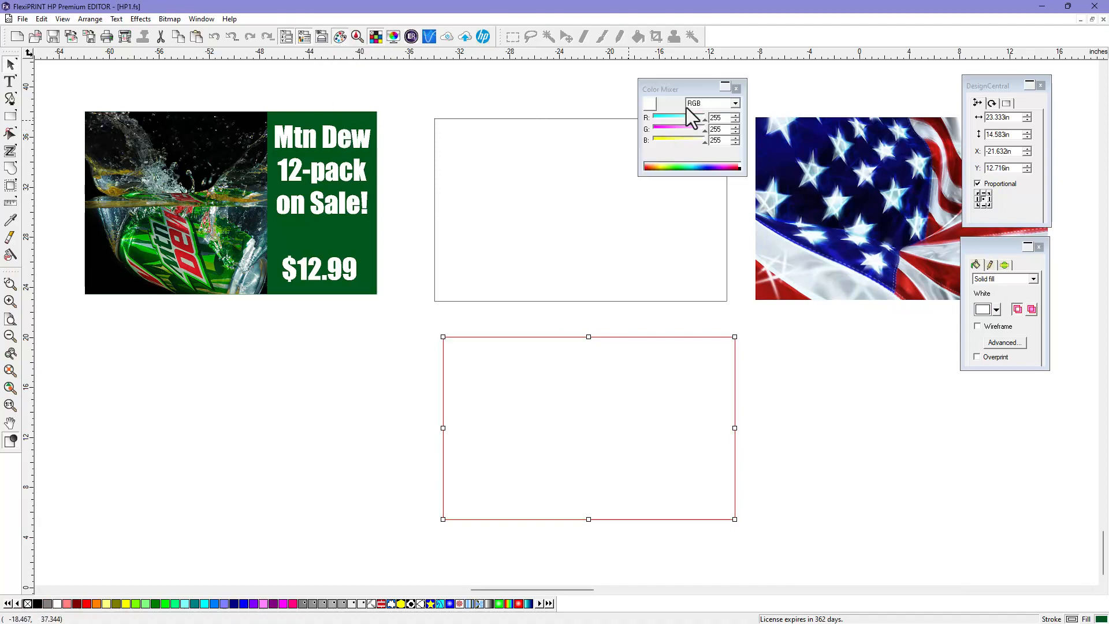
left_click(702, 103)
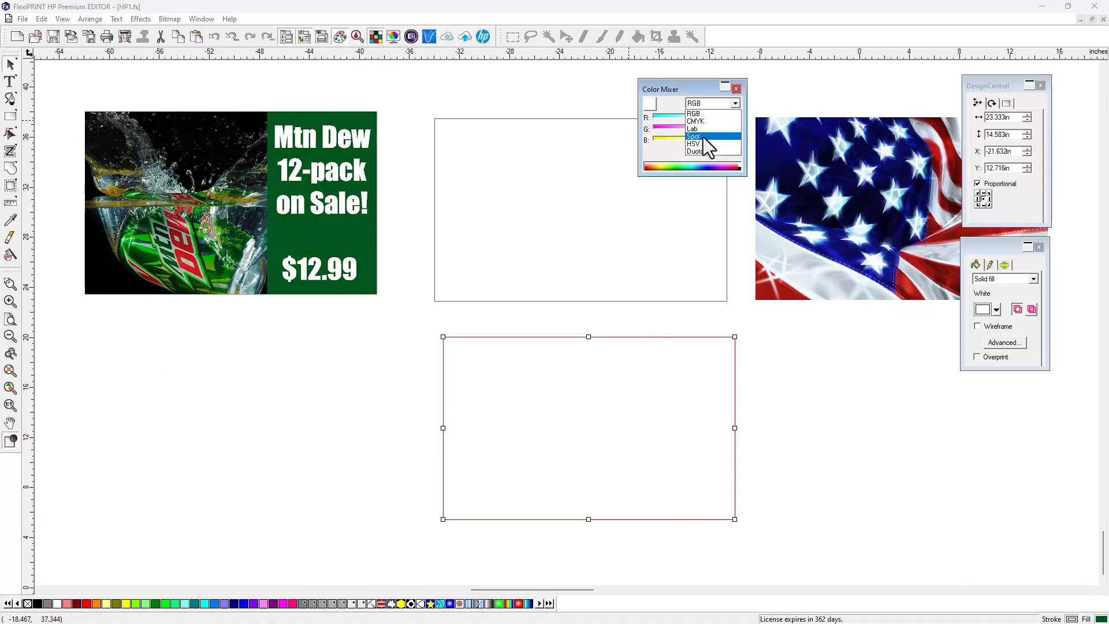
left_click(702, 136)
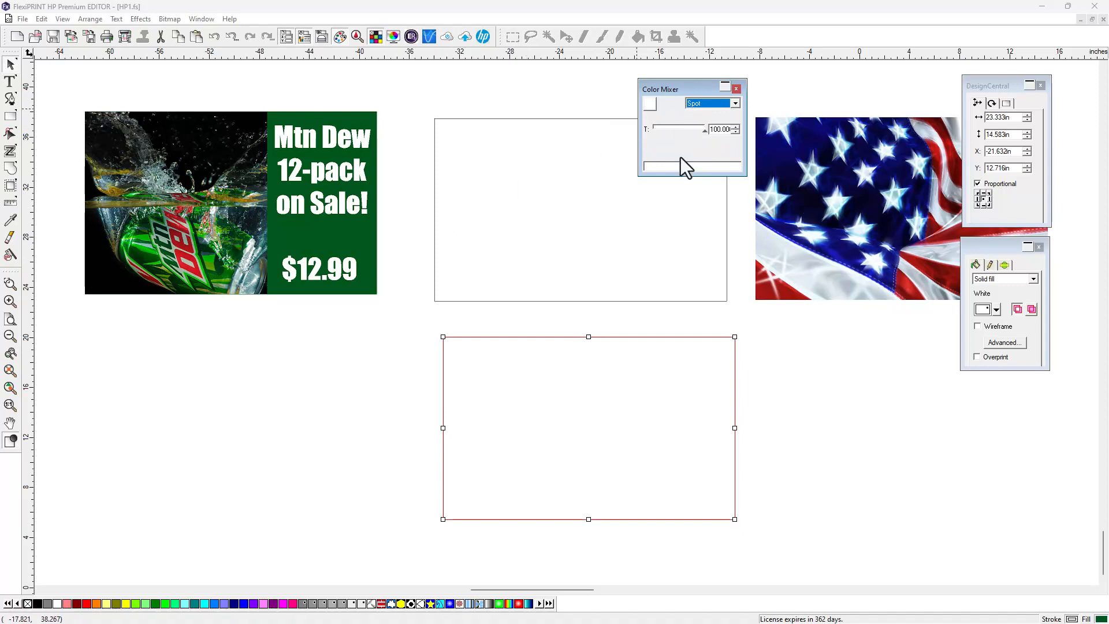
Delete the lower rectangle beneath the blank outlined one
left_click(774, 379)
left_click(621, 462)
key("Delete")
Inspect the blank outlined rectangle's fill, spot colour and stroke settings, and close the Color Mixer
left_click(632, 213)
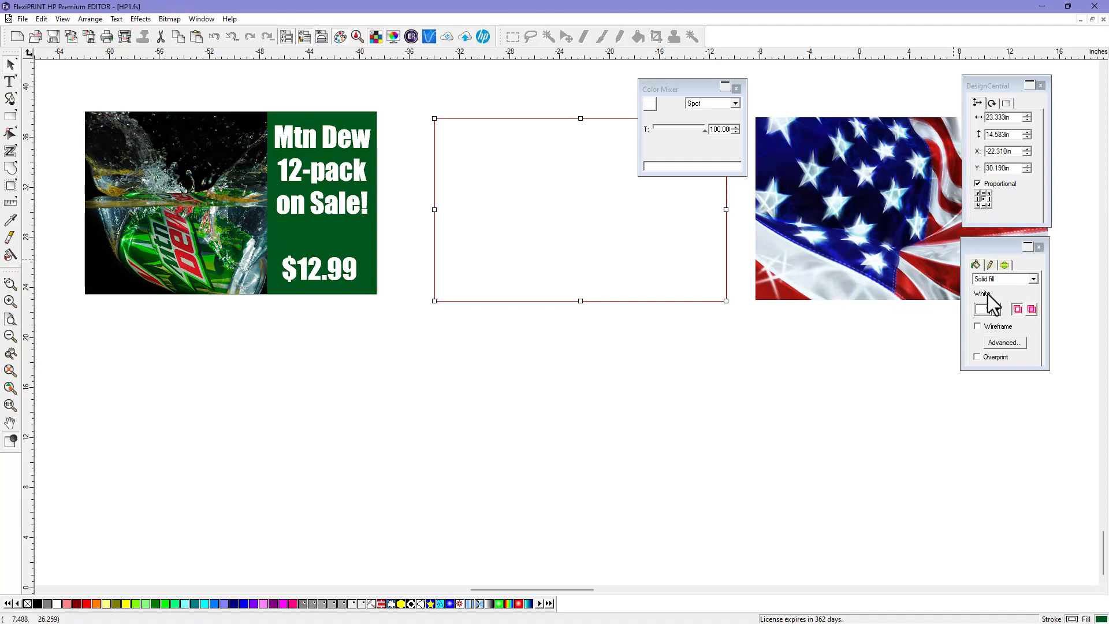
left_click(650, 407)
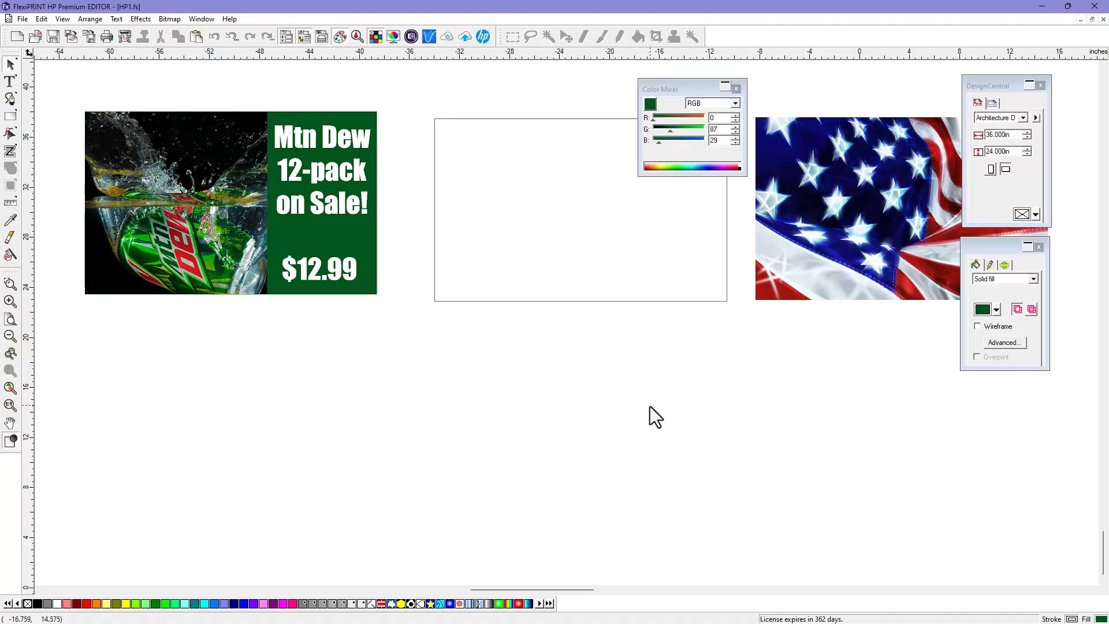
left_click(588, 300)
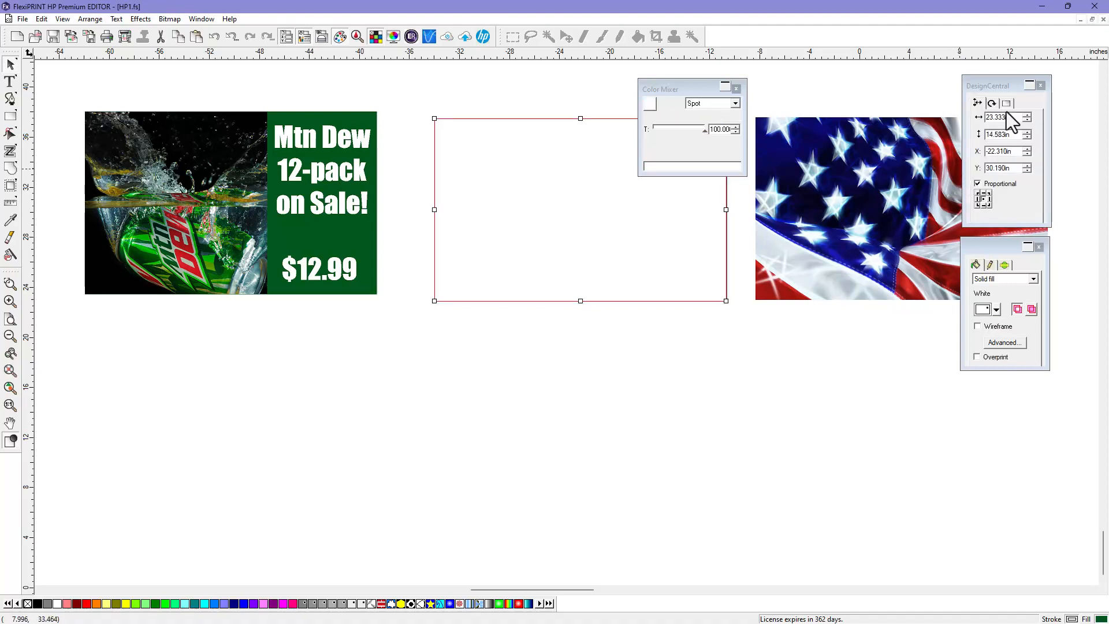
left_click(736, 88)
left_click(991, 266)
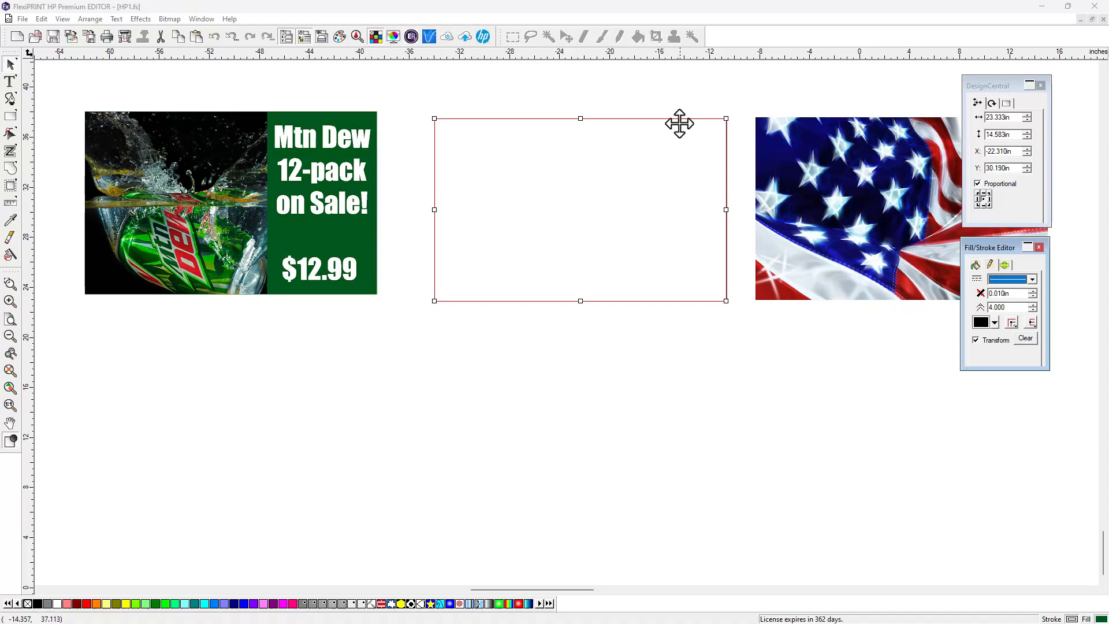
left_click(695, 405)
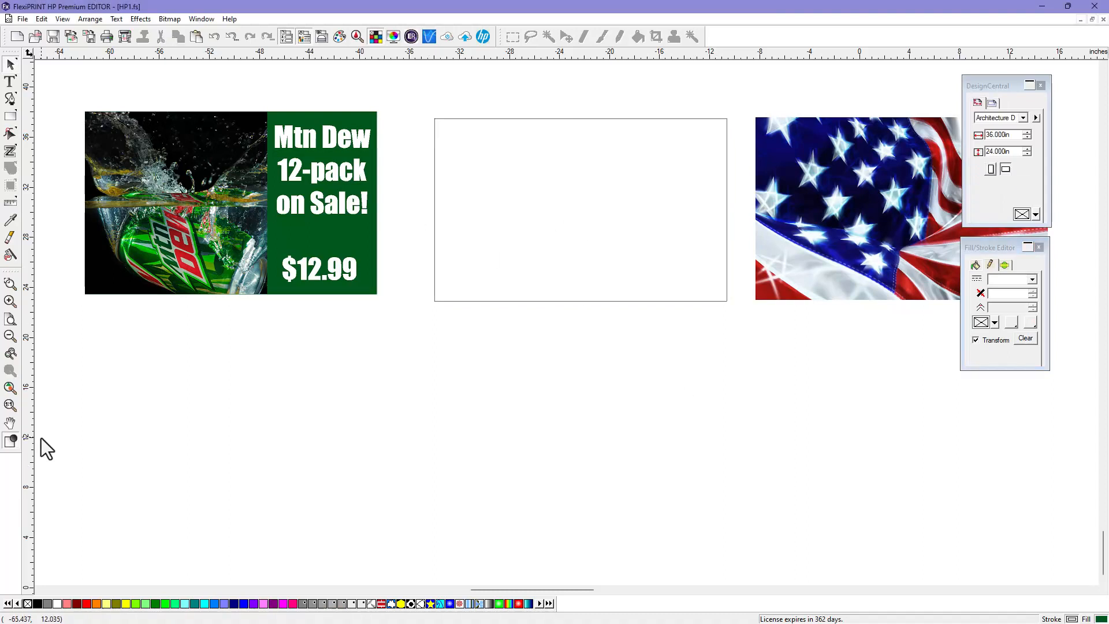
Mirror the grouped Mtn Dew sale sign horizontally so its text reads in reverse
left_click(16, 392)
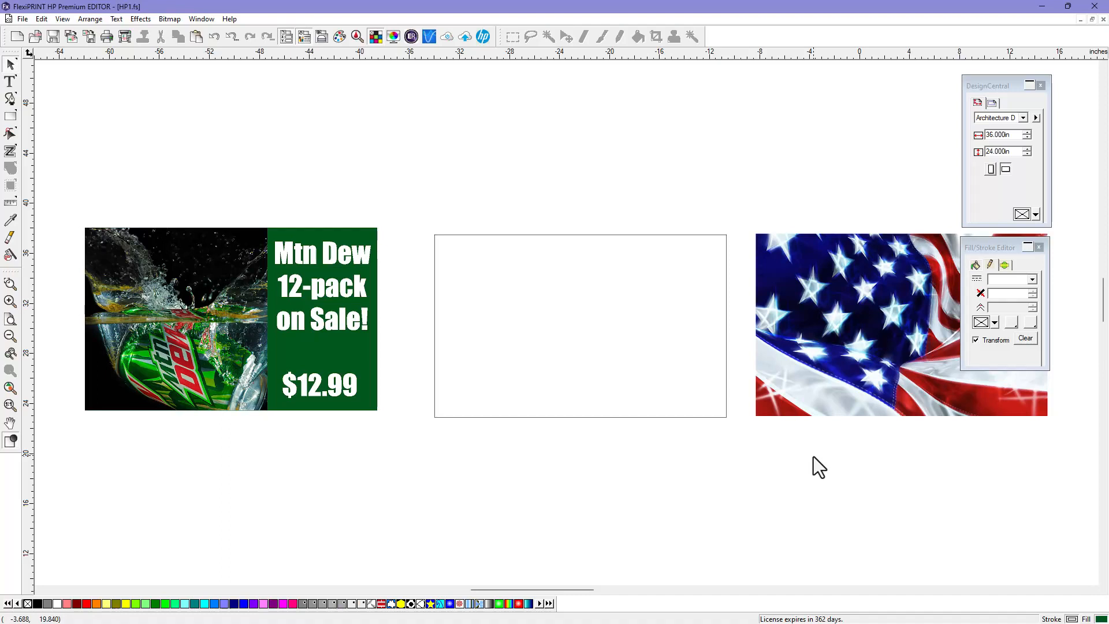
left_click(236, 339)
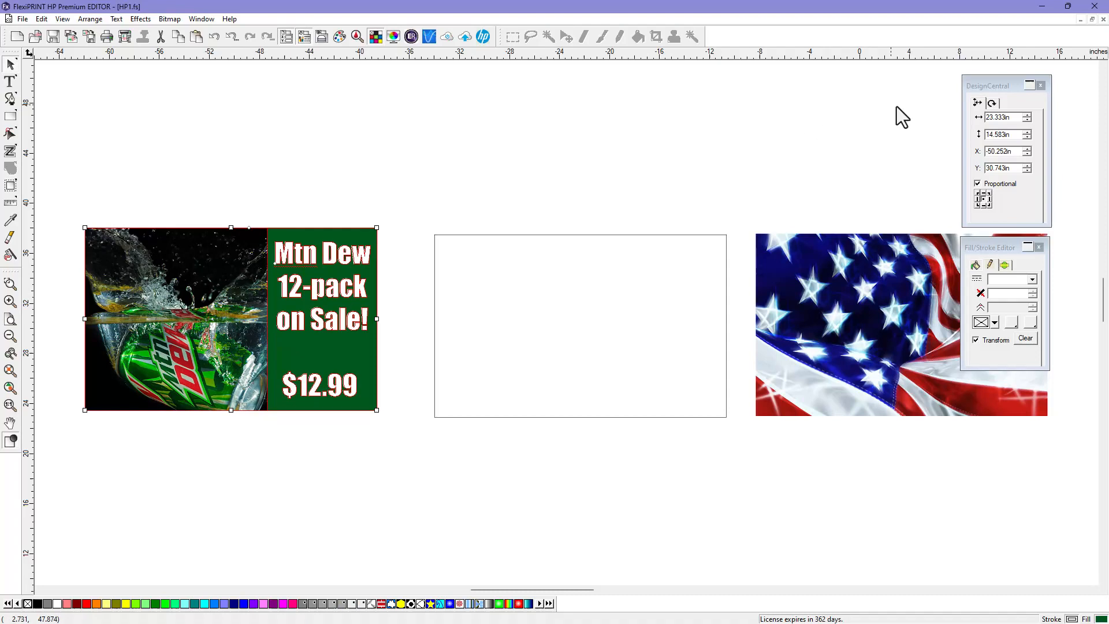
left_click(992, 104)
left_click(1007, 169)
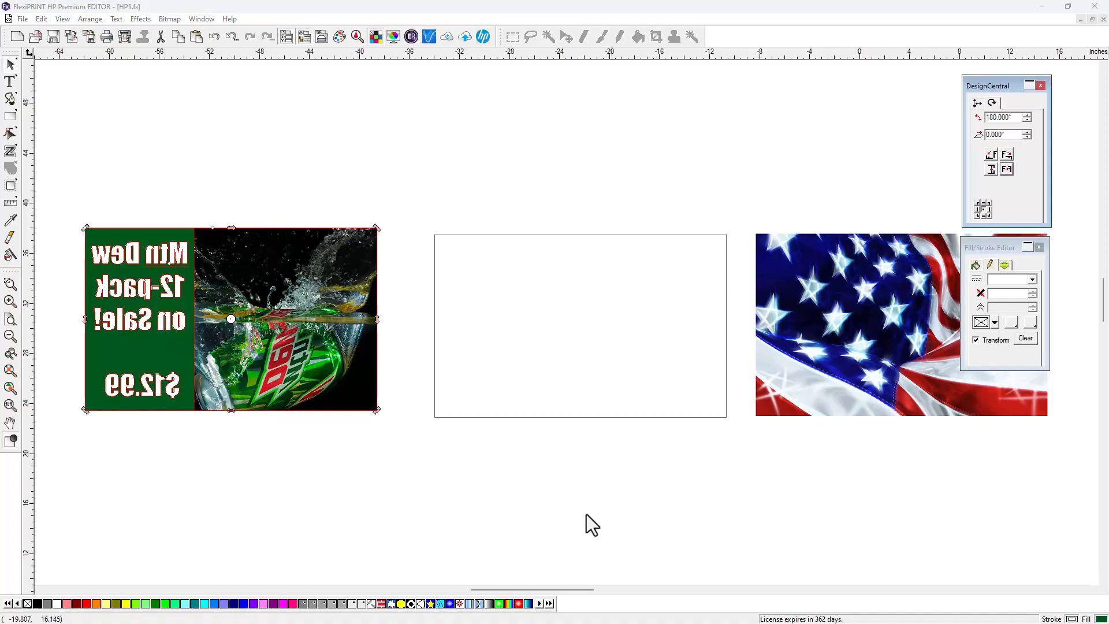
left_click(442, 476)
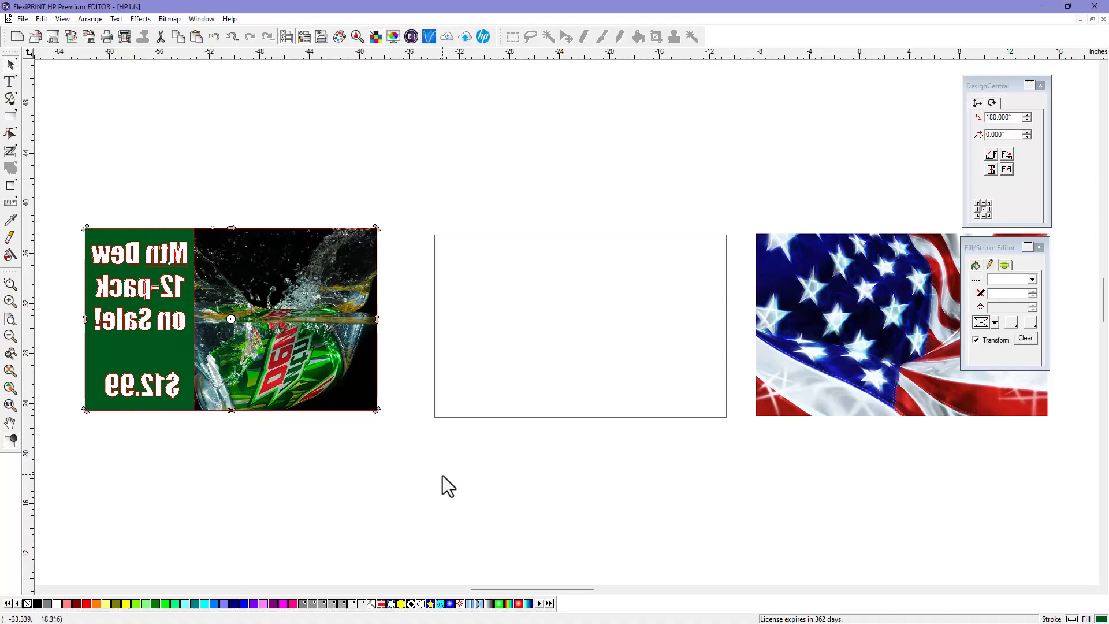
Move the blank white rectangle partly over the Mtn Dew sign, and the flag photo partly over the rectangle
left_click(470, 383)
left_click_drag(516, 342, 359, 367)
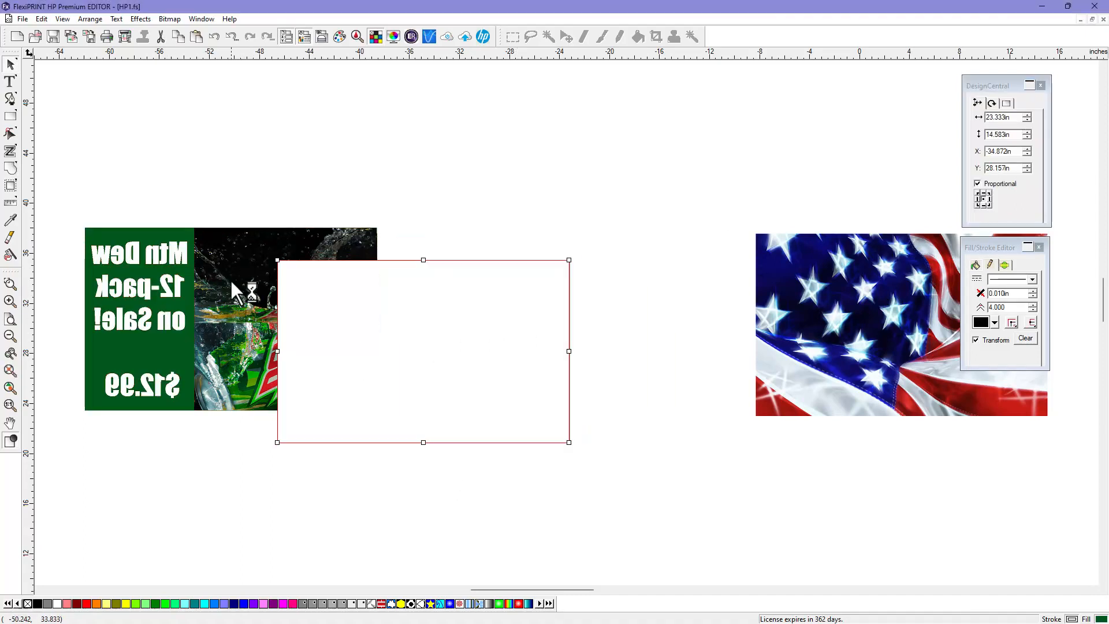
left_click(834, 286)
left_click_drag(834, 287, 445, 366)
left_click(827, 465)
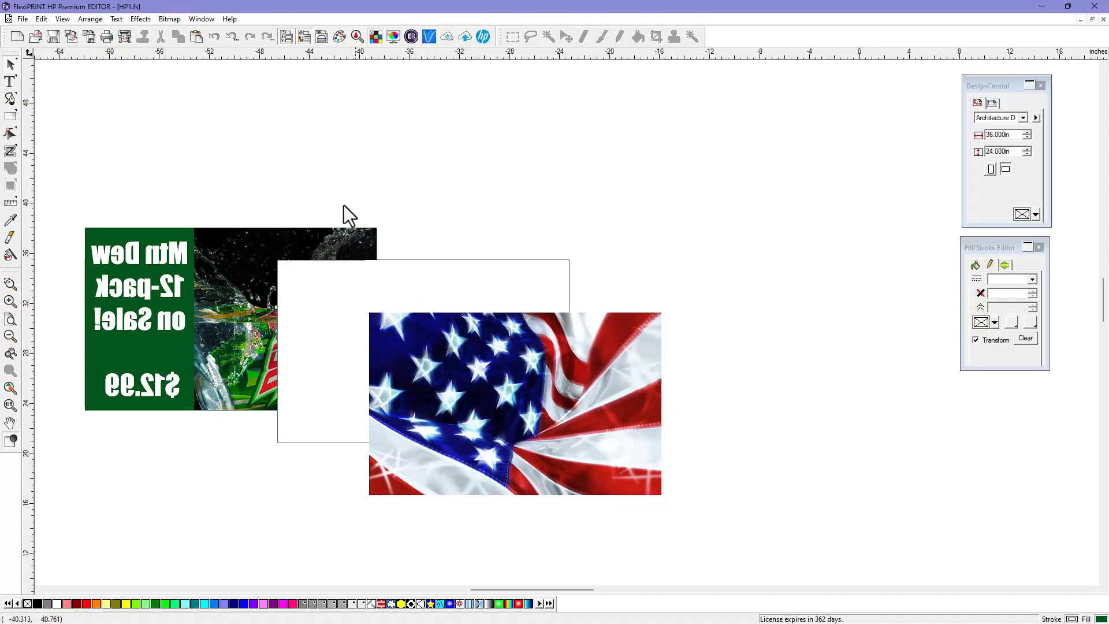
Open the DesignEditor and examine the names and order of the inward facing, spot white and outward facing layers
left_click(321, 37)
left_click_drag(636, 95, 730, 88)
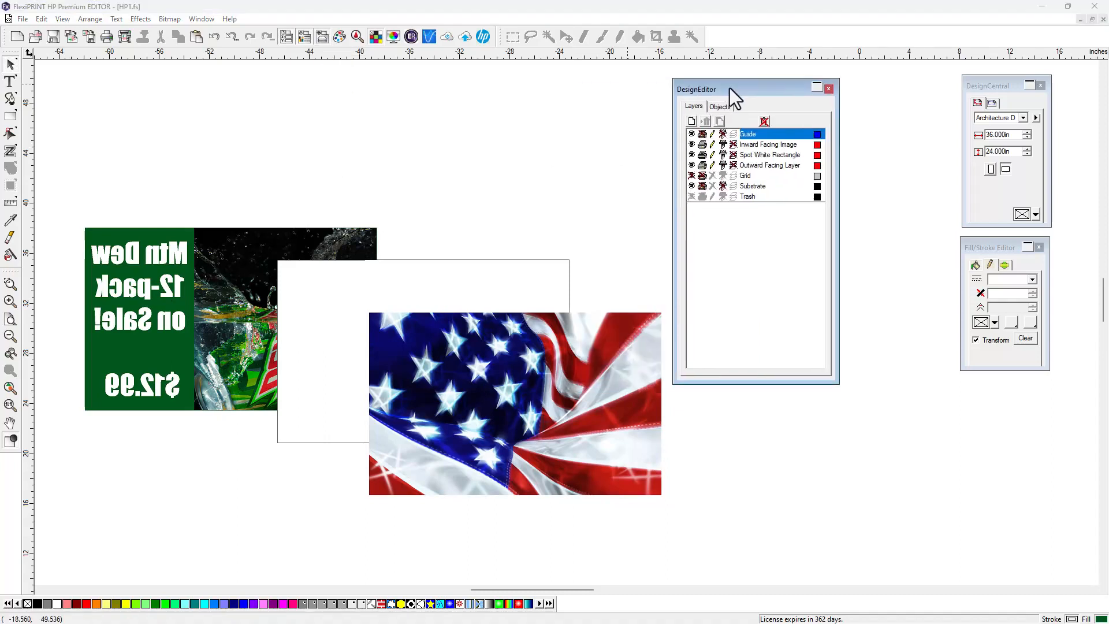
left_click(758, 144)
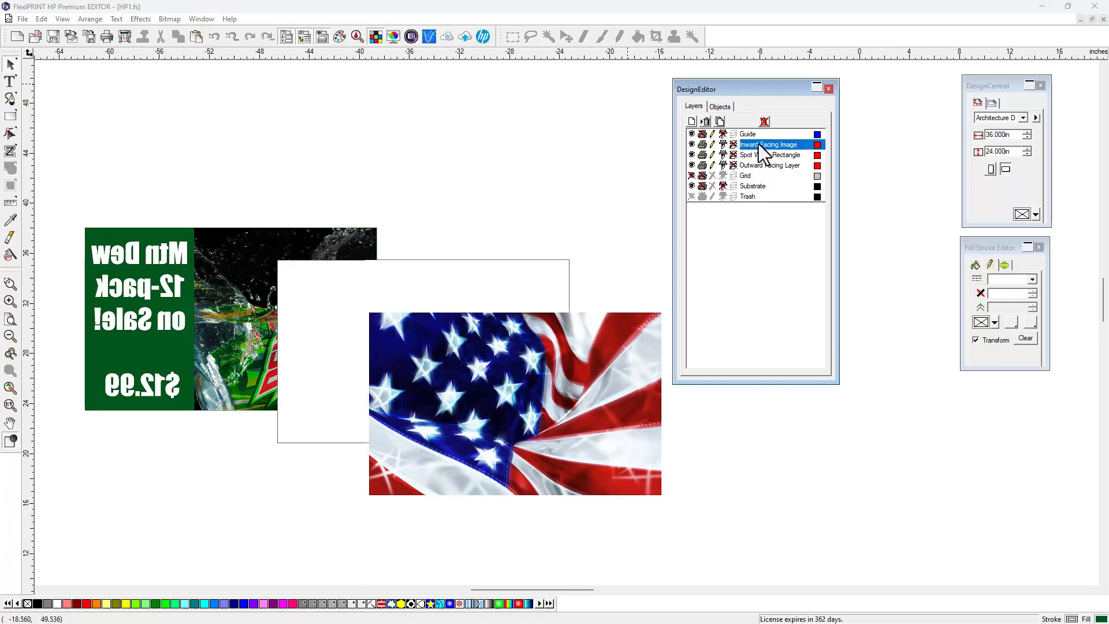
left_click(764, 156)
left_click(769, 166)
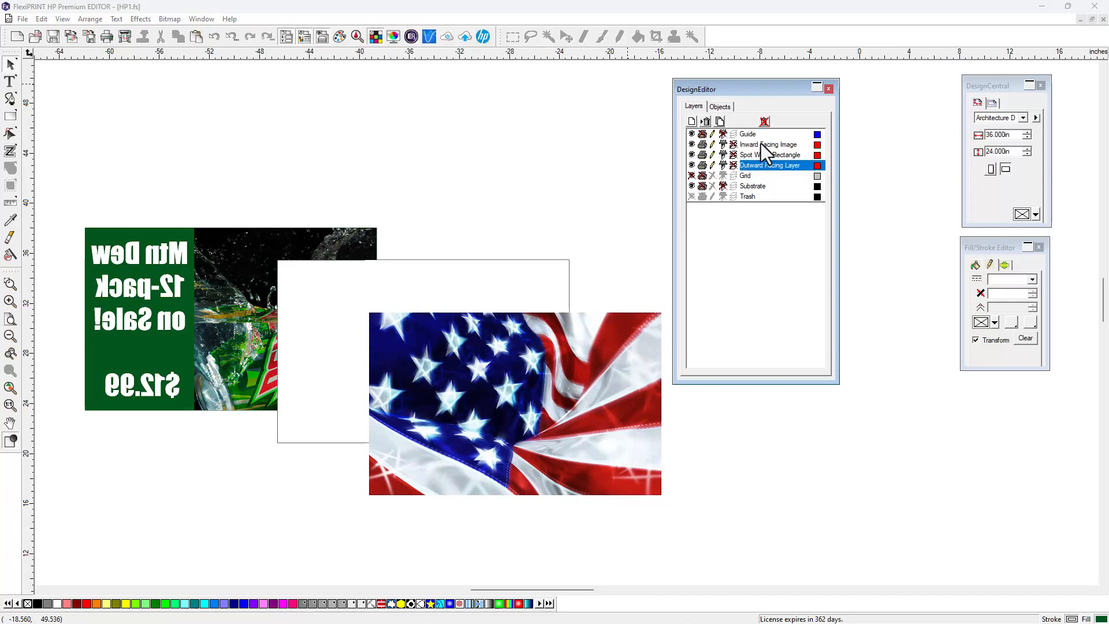
left_click(760, 144)
left_click(774, 145)
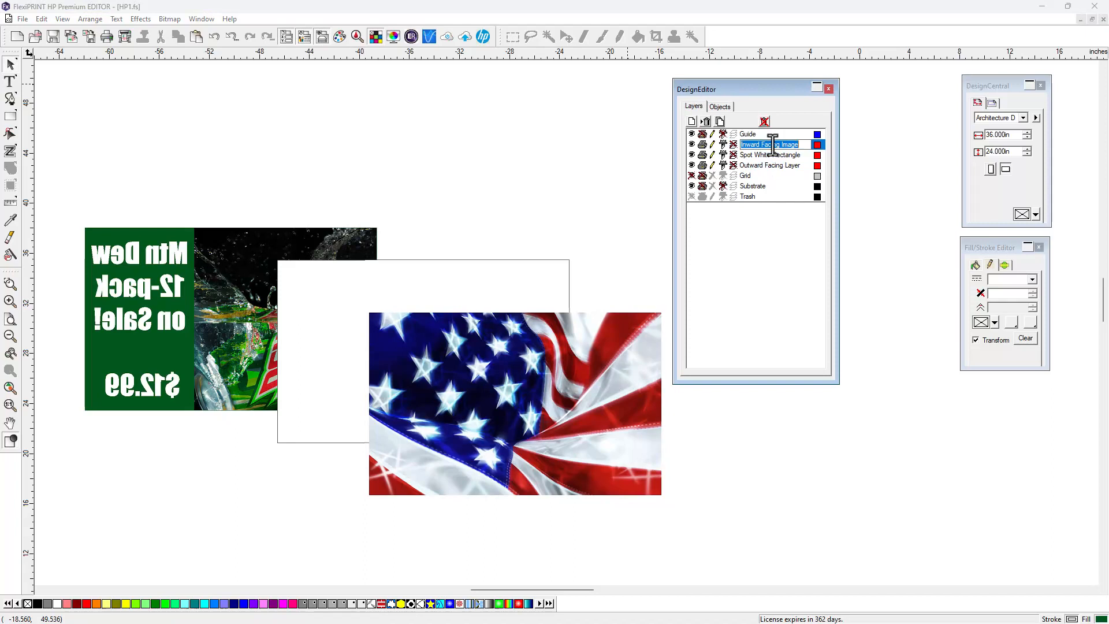
left_click(772, 230)
Expand Page 1 and its three layers in the DesignEditor's object tree to examine what each contains
left_click(722, 105)
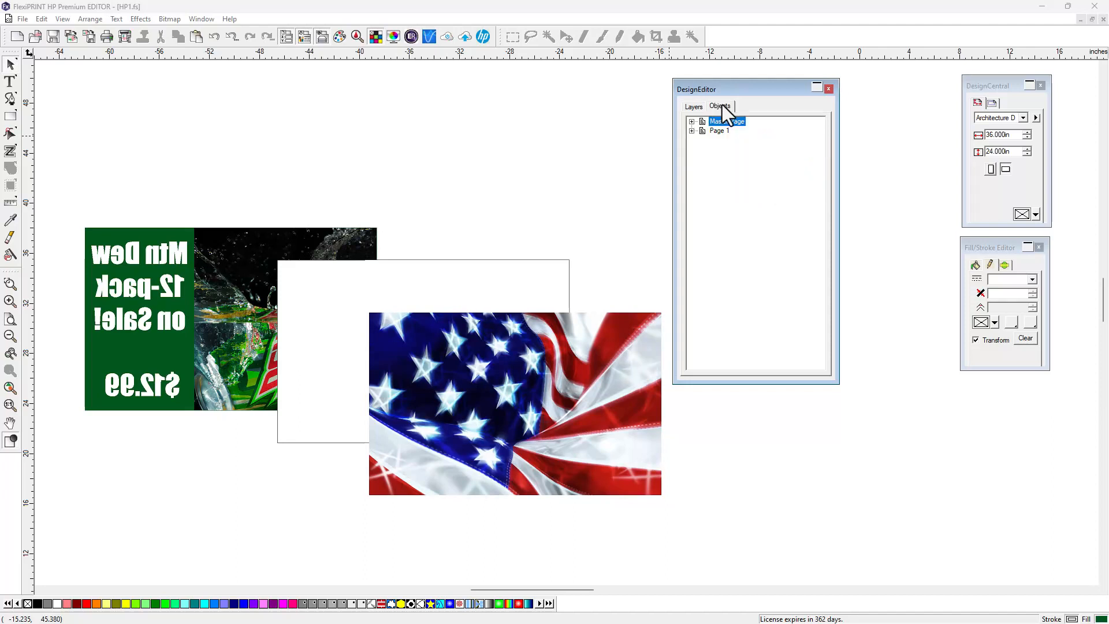
left_click(692, 130)
left_click(703, 140)
left_click(702, 158)
left_click(703, 177)
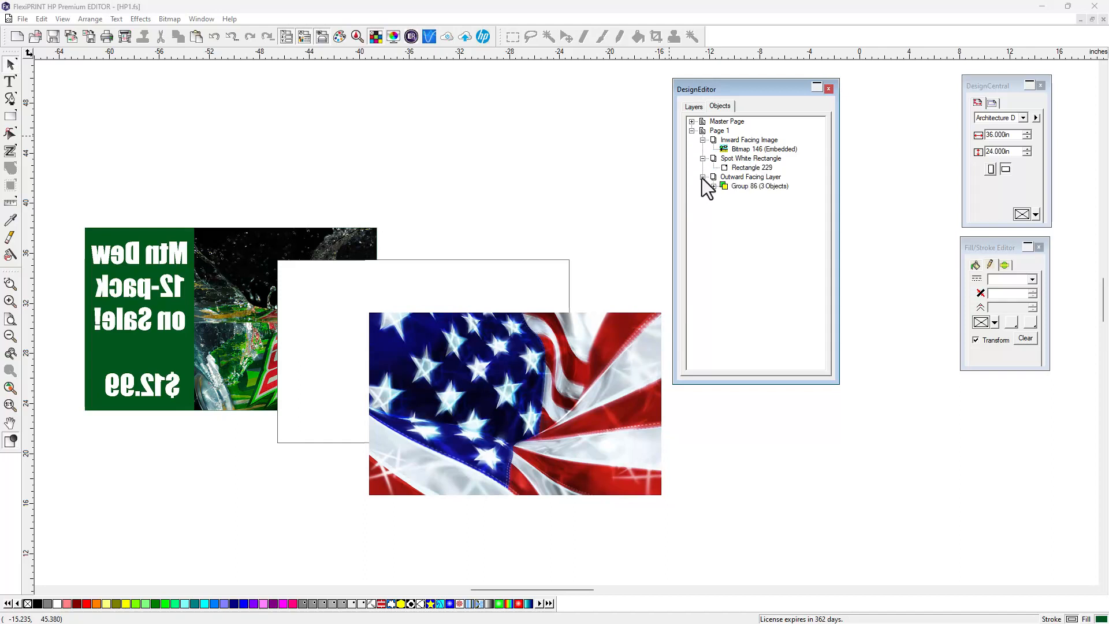
Select the Inward Facing Image, Spot White Rectangle and Outward Facing Layer in turn to identify their artwork on the canvas
left_click(748, 140)
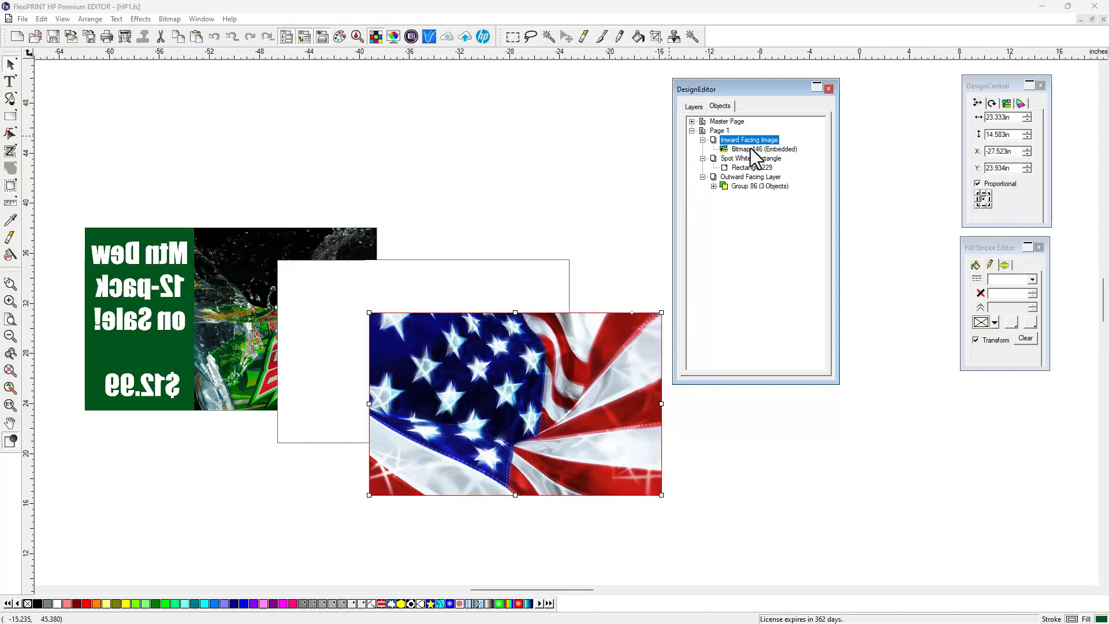
left_click(750, 149)
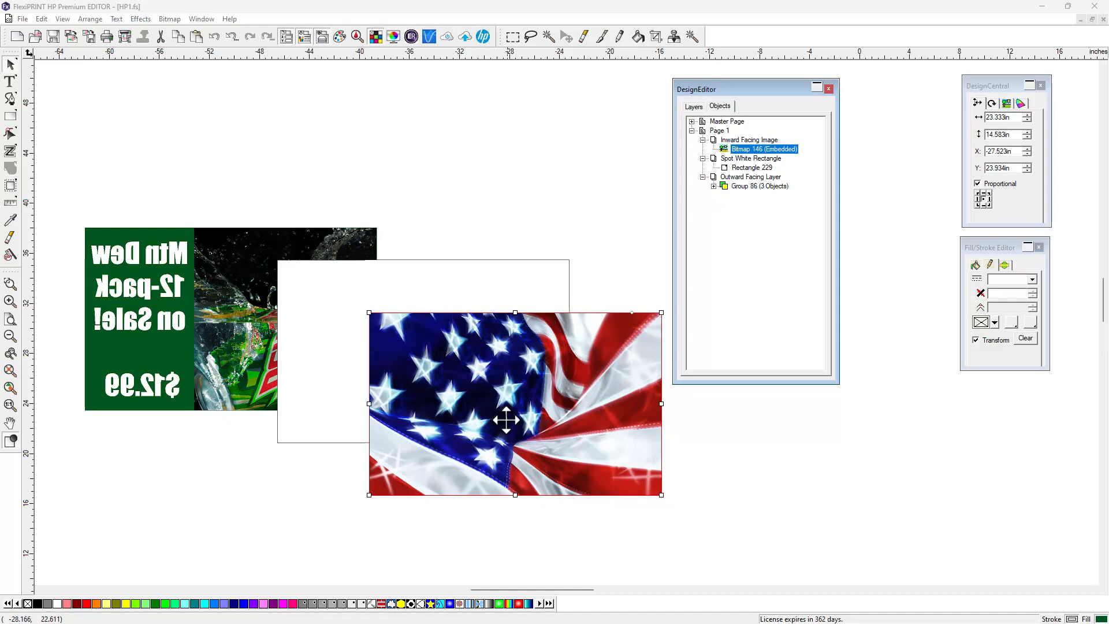
left_click(685, 514)
left_click_drag(701, 515, 639, 470)
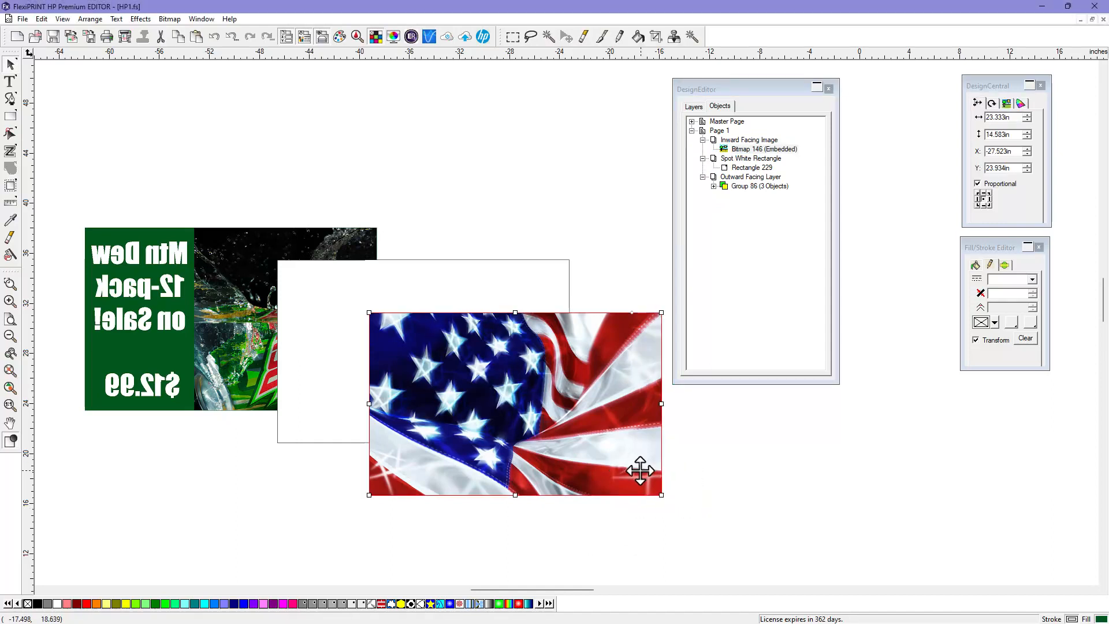
left_click(769, 290)
left_click(767, 149)
left_click(762, 243)
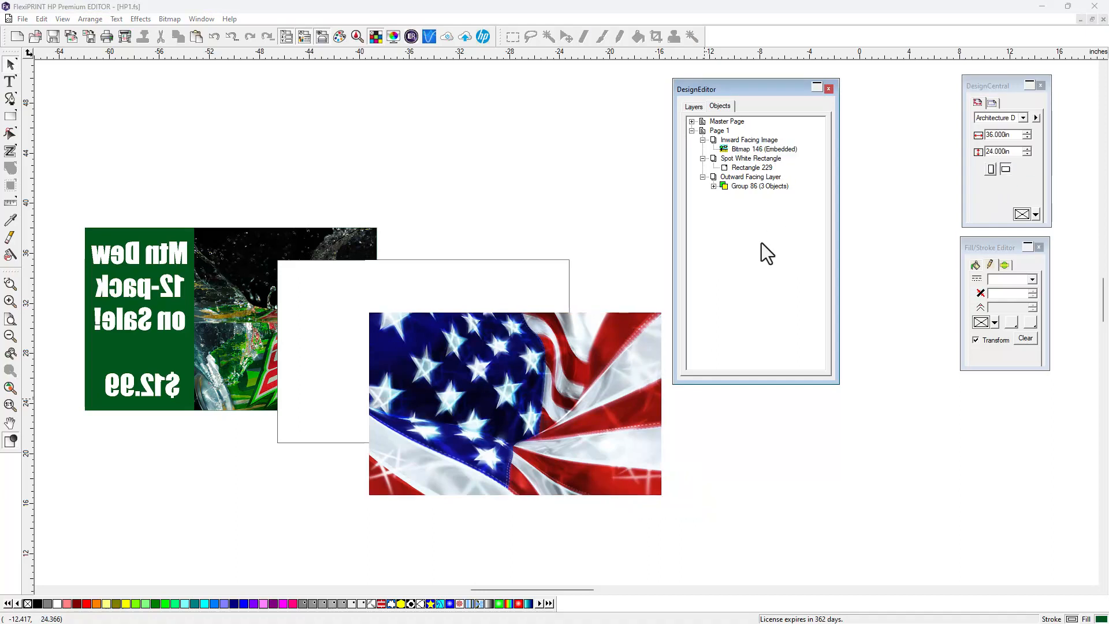
left_click(748, 159)
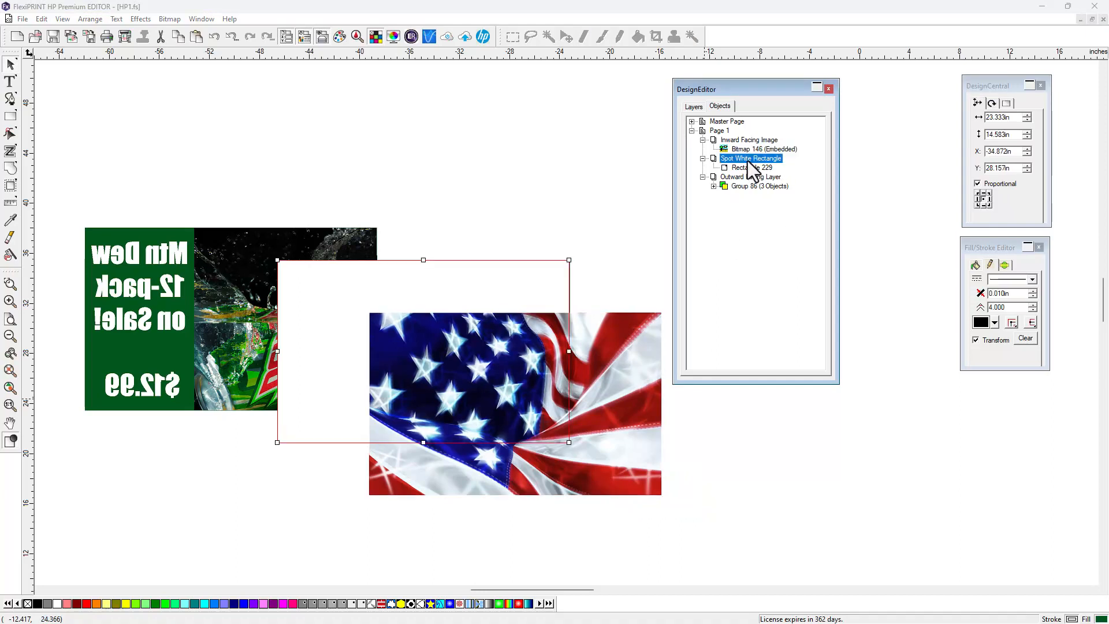
left_click(746, 178)
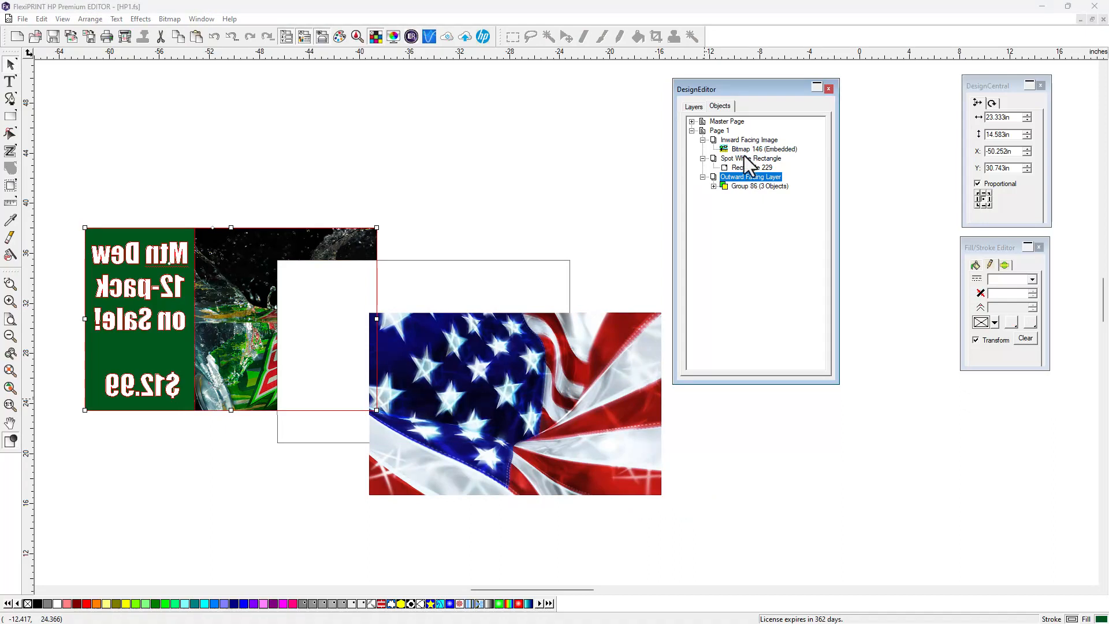
Hide and show the inward facing, spot white and outward facing layers in turn to check each layer's artwork
left_click(694, 107)
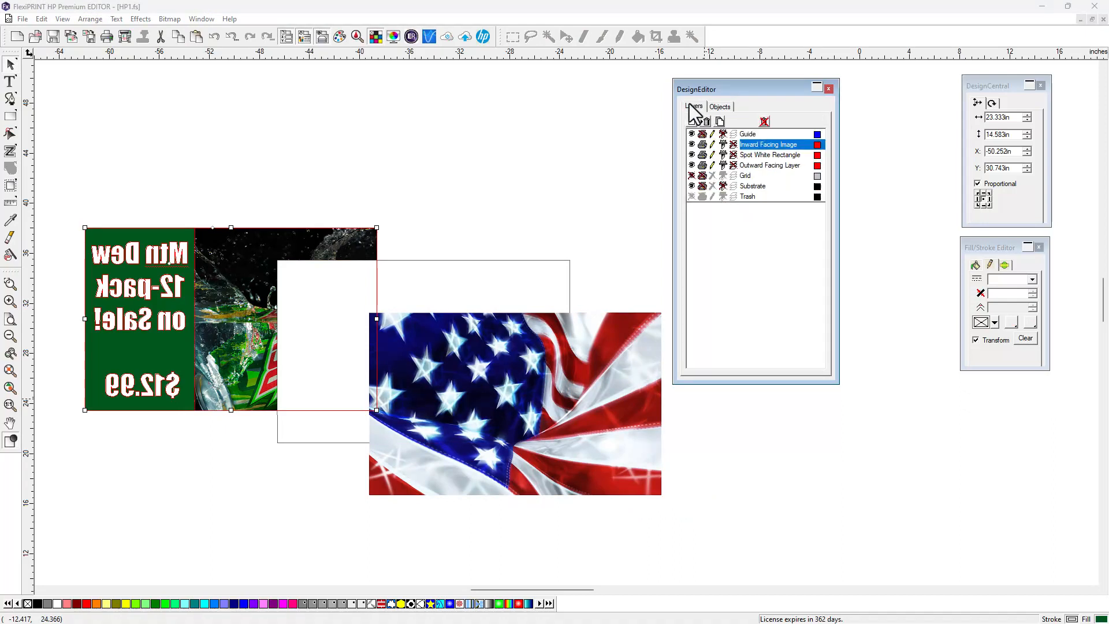
left_click_drag(733, 91, 812, 96)
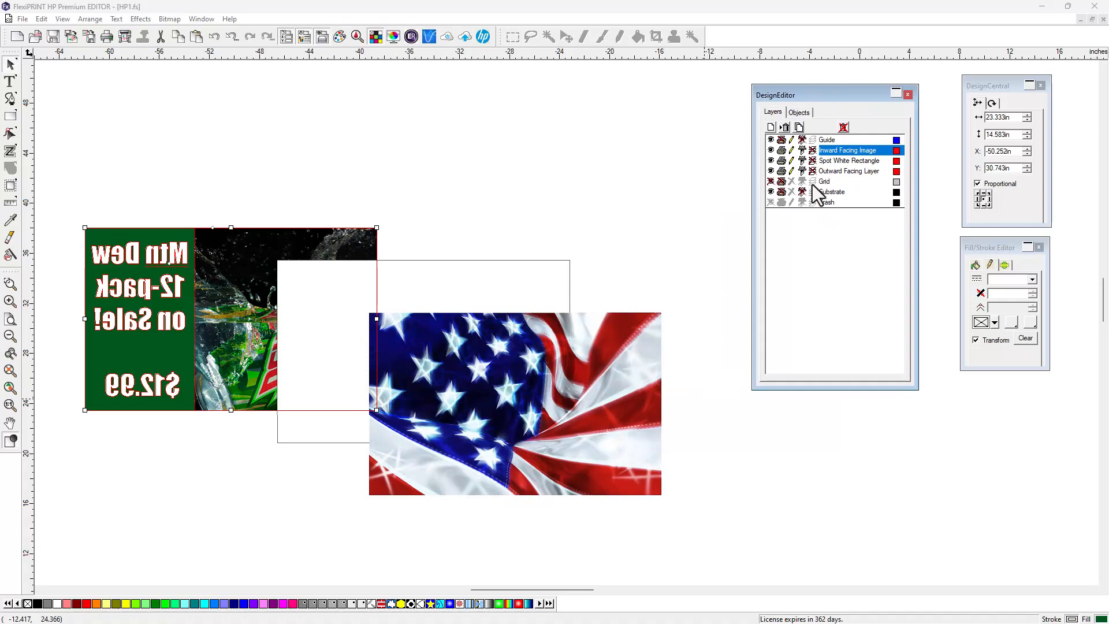
left_click(771, 150)
left_click(771, 150)
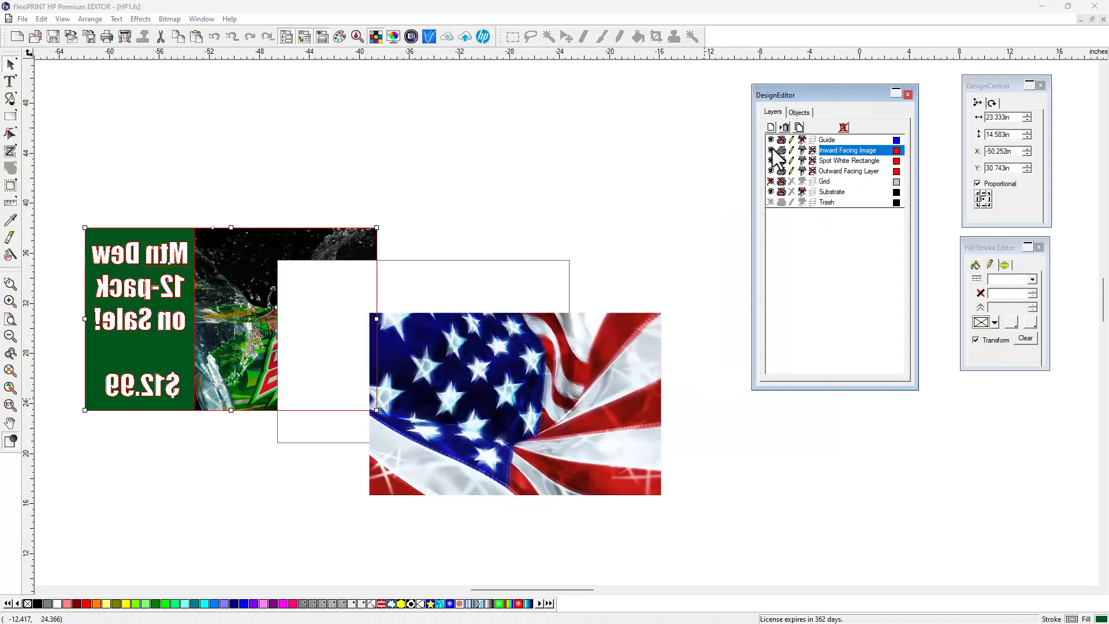
left_click(770, 161)
left_click(771, 160)
left_click(771, 150)
left_click(771, 150)
left_click(770, 161)
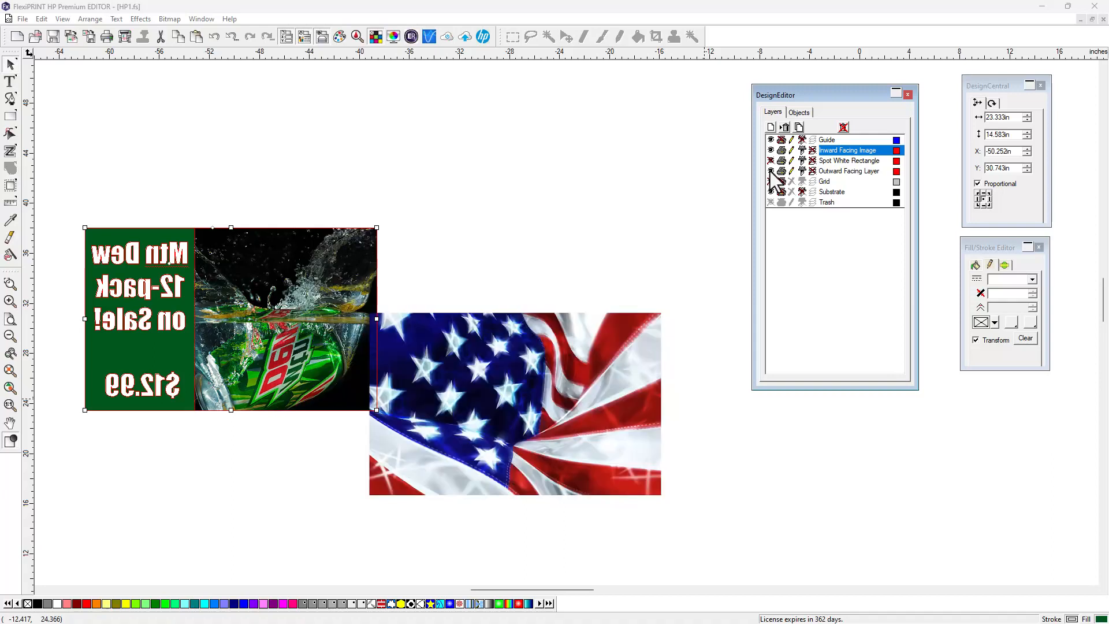
left_click(771, 171)
left_click(771, 171)
left_click(771, 160)
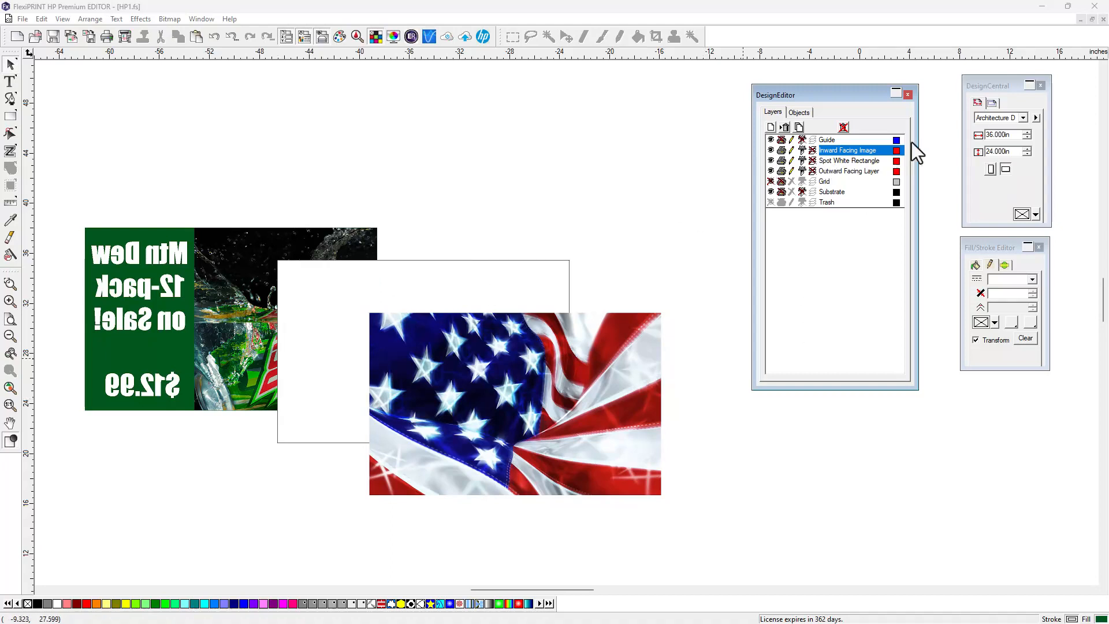
Close the DesignEditor, select the sale sign, white rectangle and flag photo together, and align them on Both Centers
left_click(907, 95)
left_click_drag(260, 177, 636, 494)
right_click(463, 355)
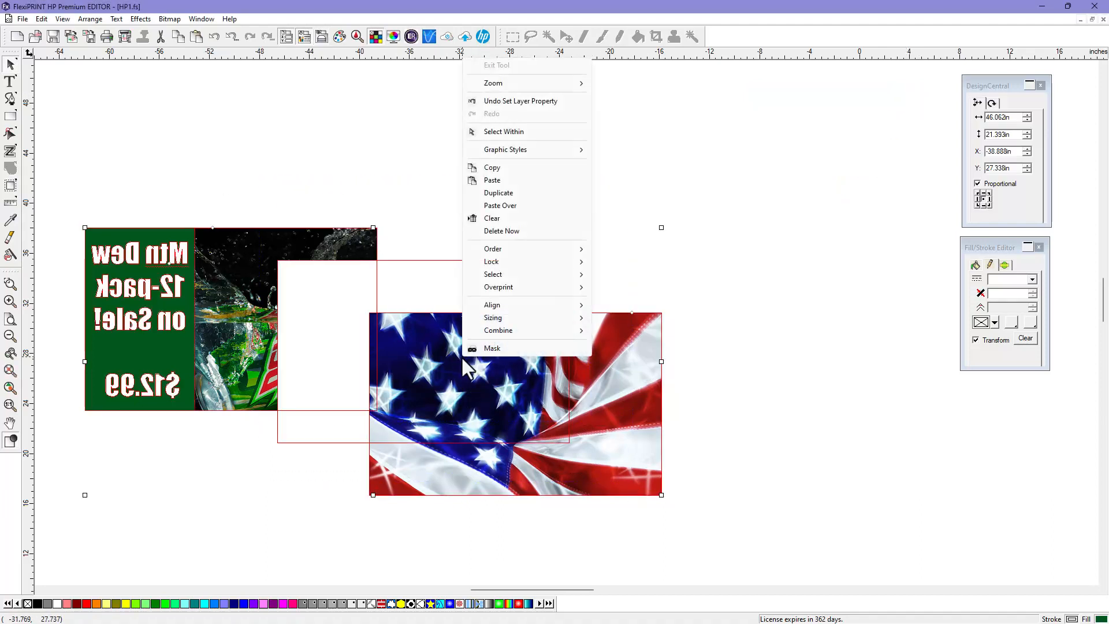
mouse_move(536, 336)
mouse_move(553, 304)
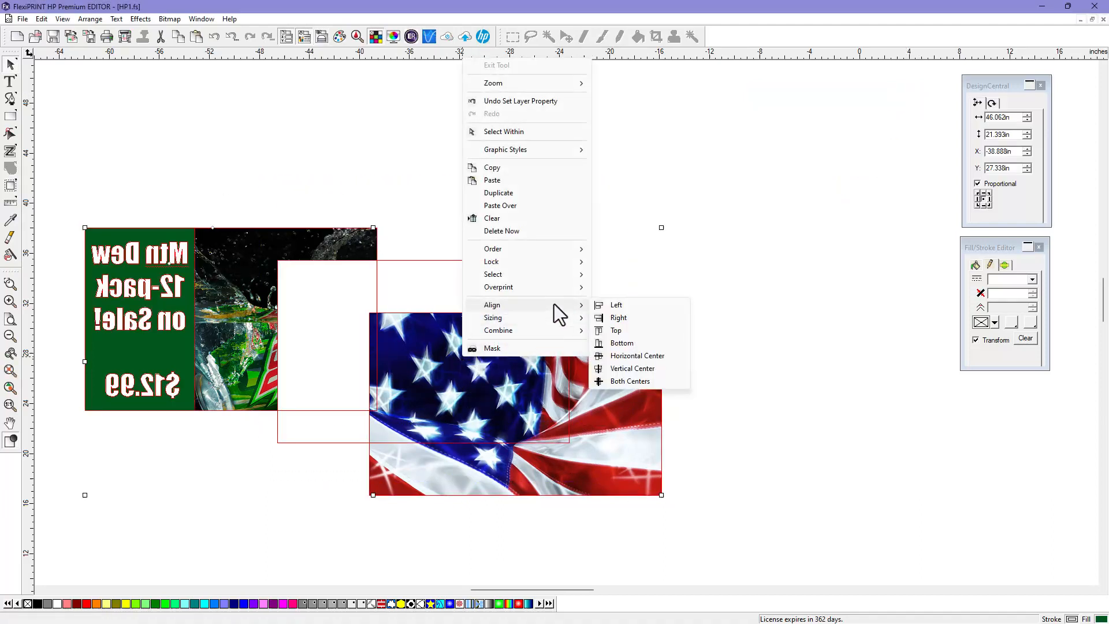
left_click(616, 381)
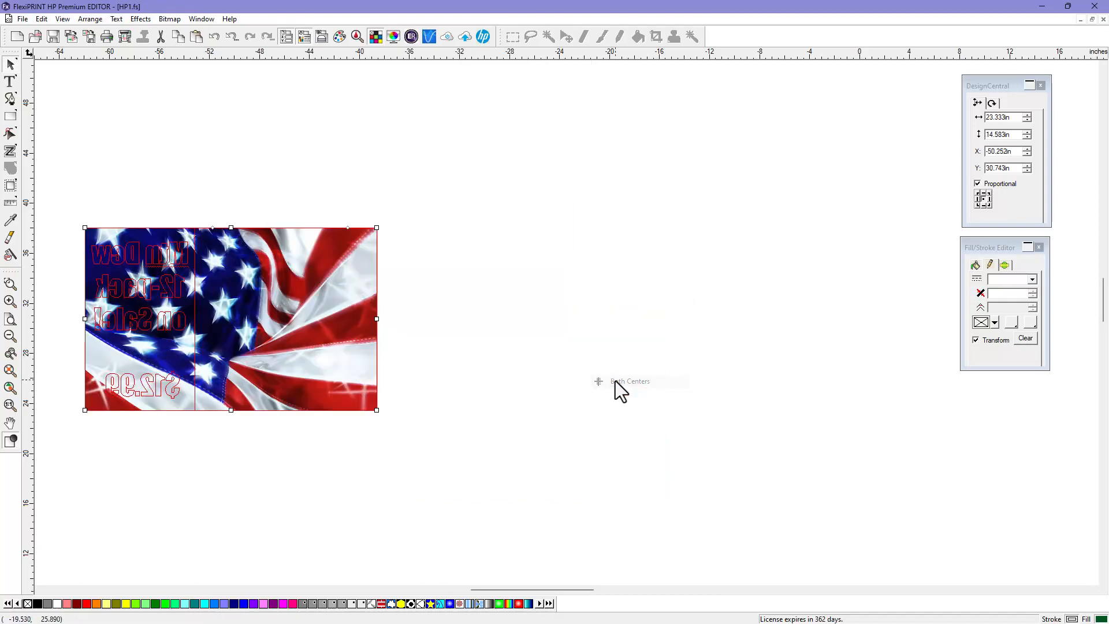
Select the whole stacked artwork, move it about 25 in to the right on the canvas, and deselect it
left_click_drag(425, 176, 81, 450)
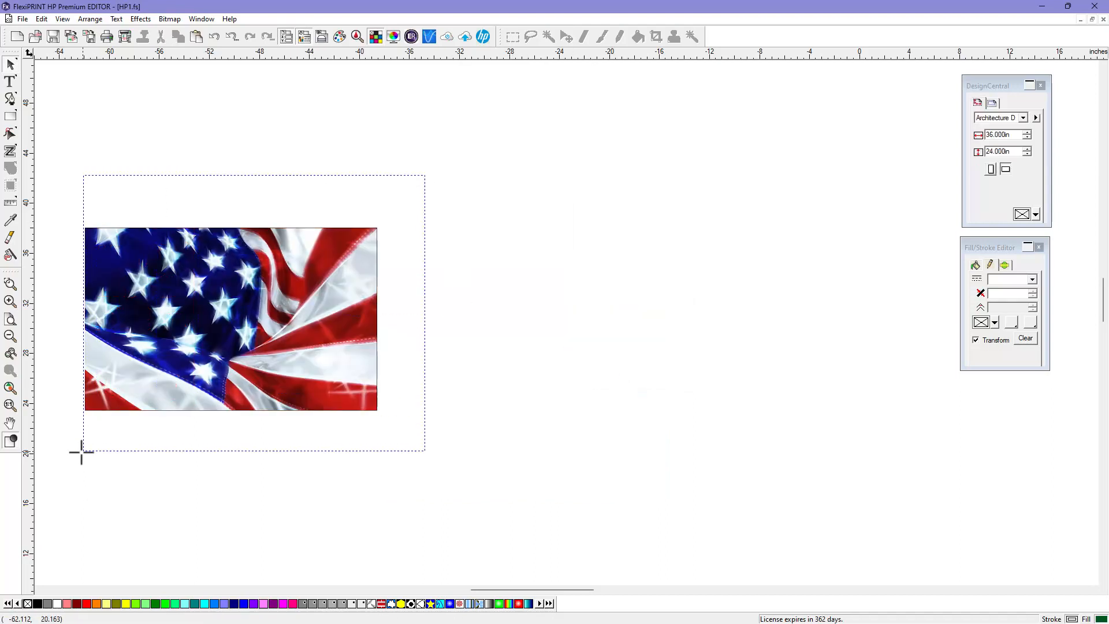
left_click_drag(173, 378, 479, 361)
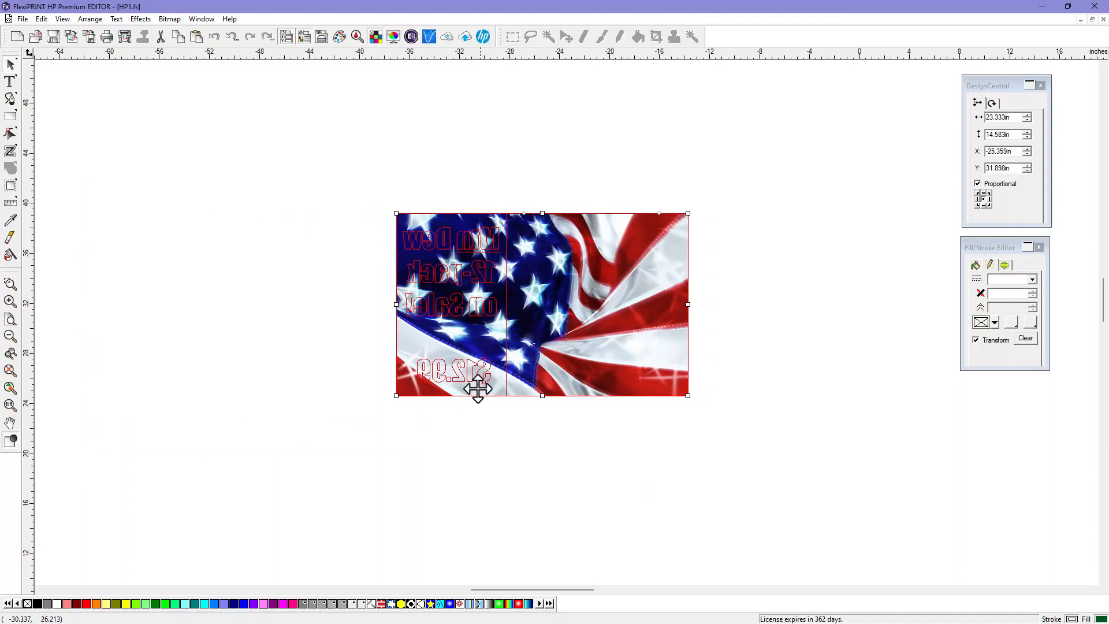
left_click(479, 489)
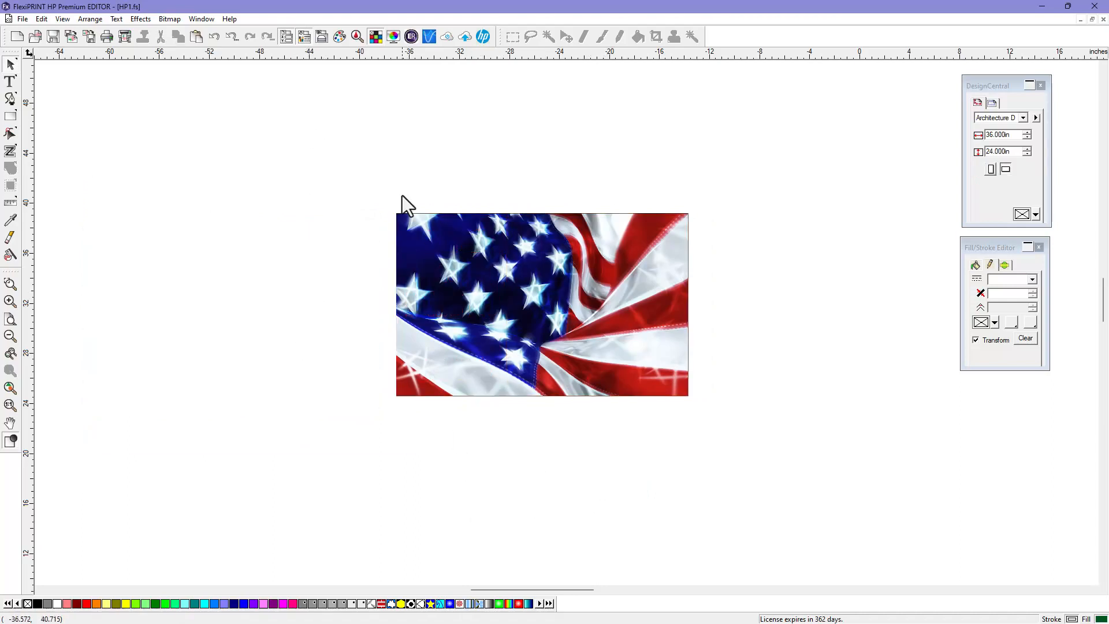
Send the sign through RIP and Print to the HP Latex 630 W, keeping the RIP and Print color settings and transparent vinyl output profile
left_click(127, 37)
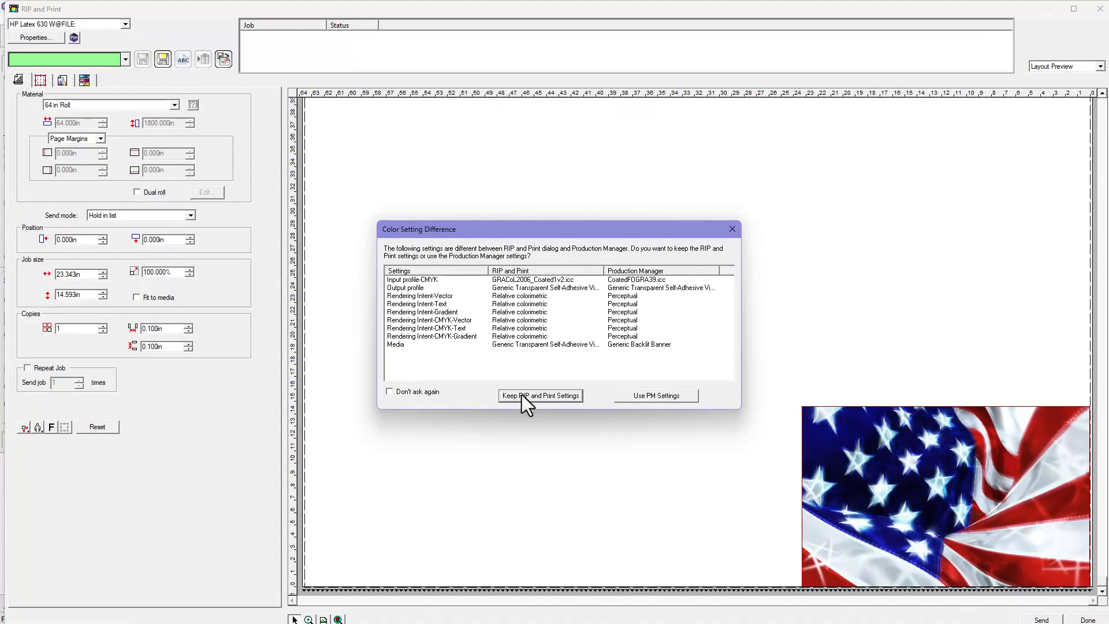
left_click(522, 394)
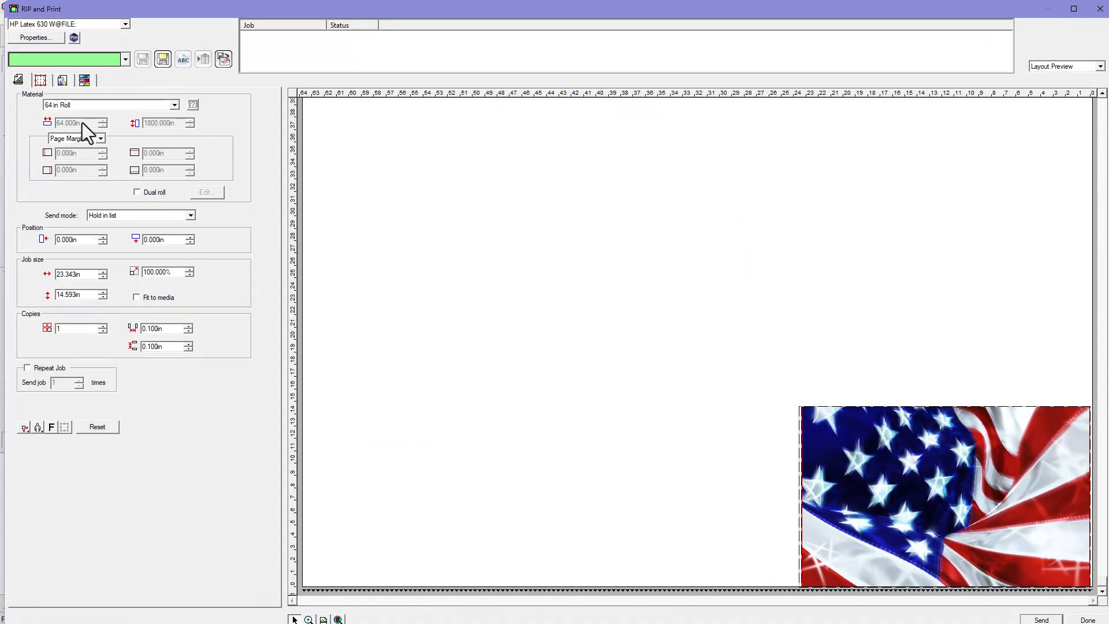
left_click(64, 81)
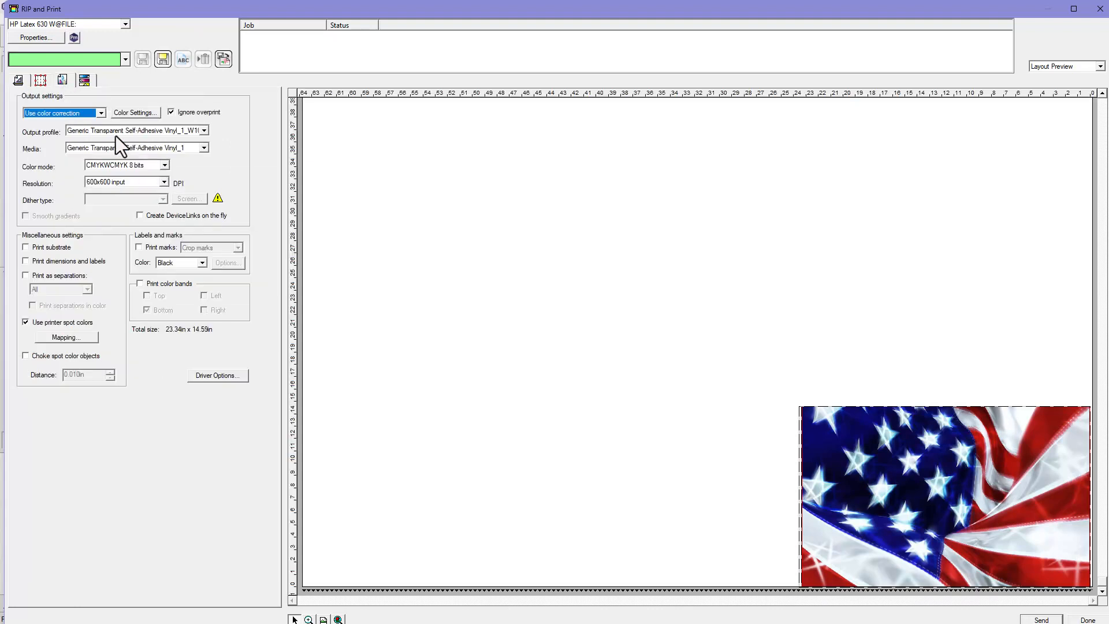
left_click(205, 131)
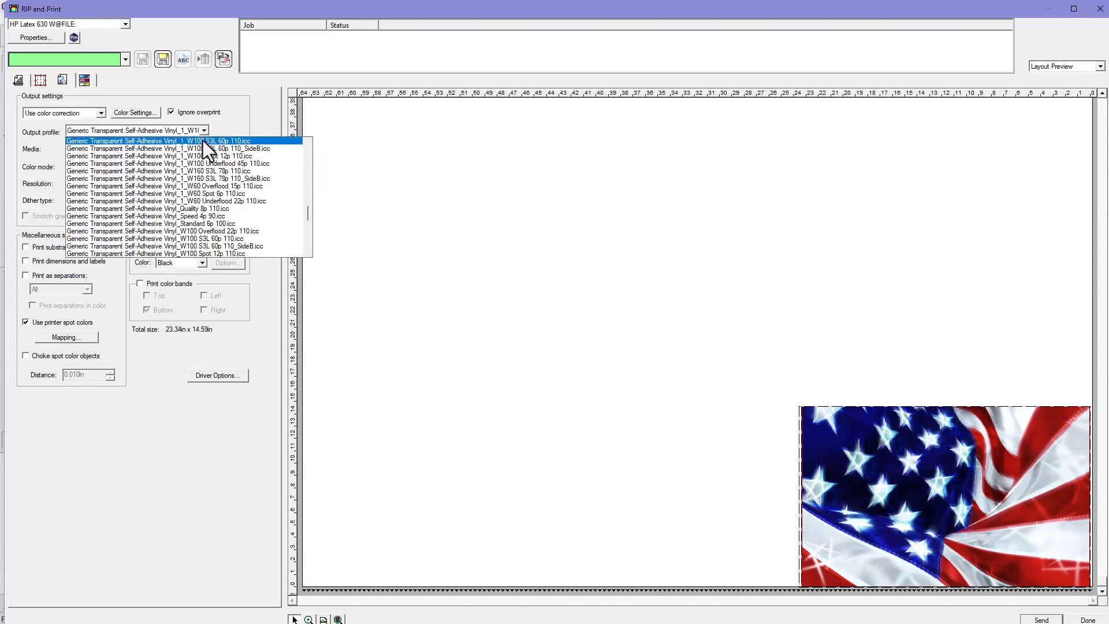
left_click(255, 96)
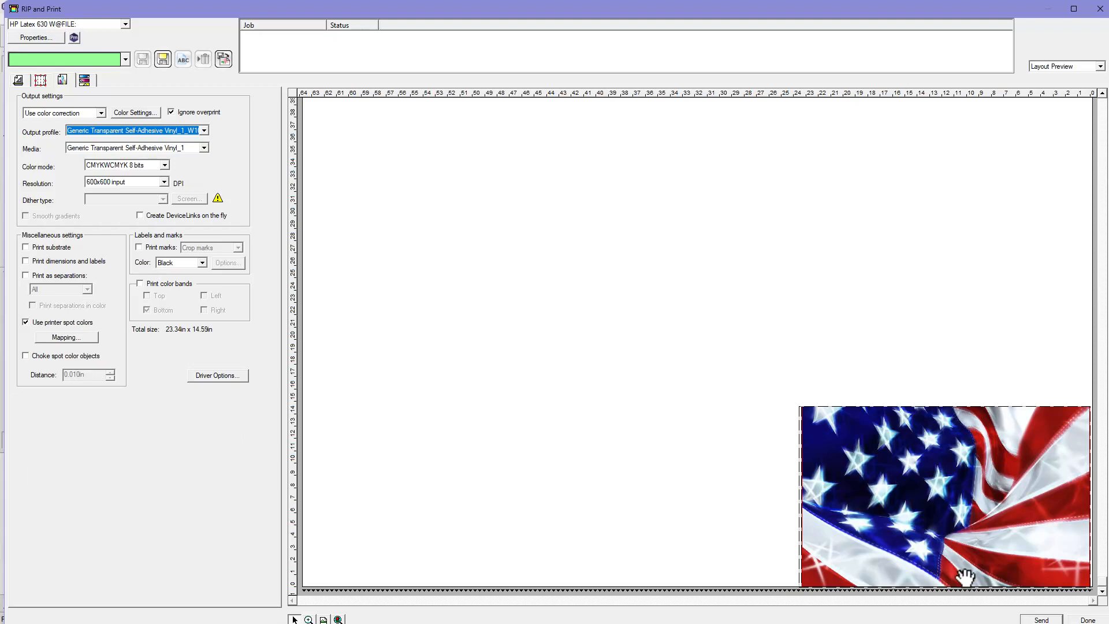
left_click(1038, 619)
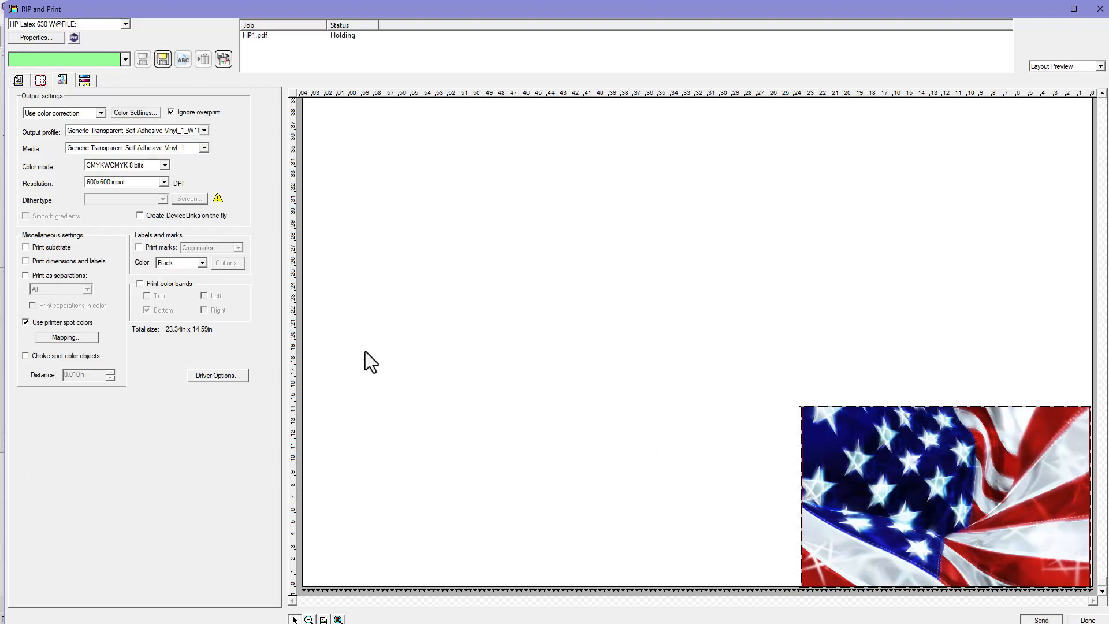
Close RIP and Print, minimize the editor, and switch to the FlexiPRINT HP Premium Edition Production Manager
left_click(18, 80)
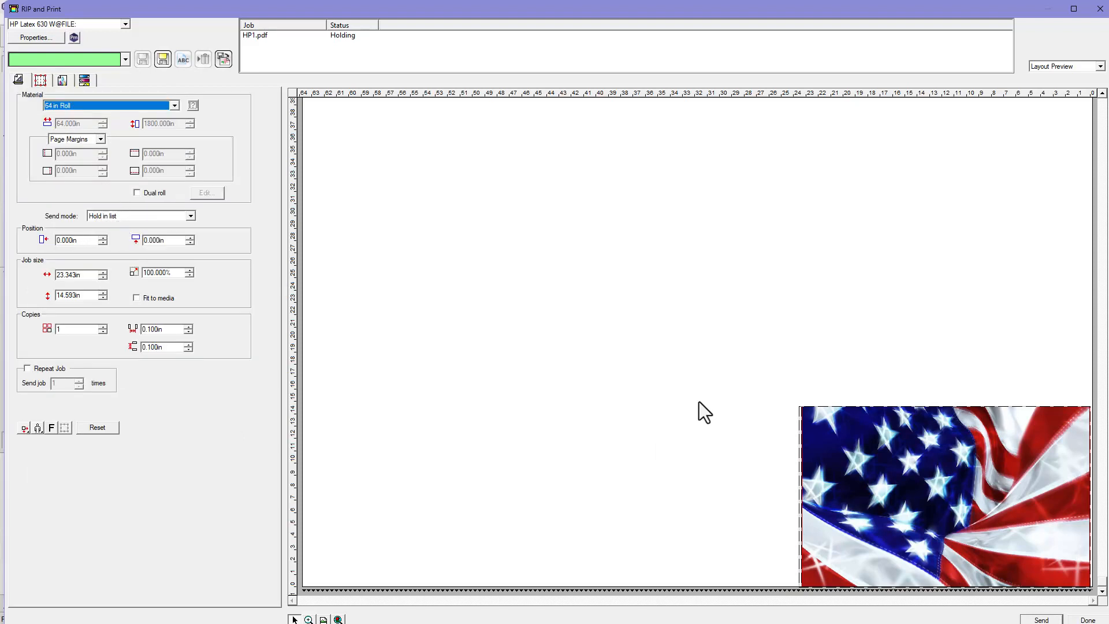
left_click(1085, 620)
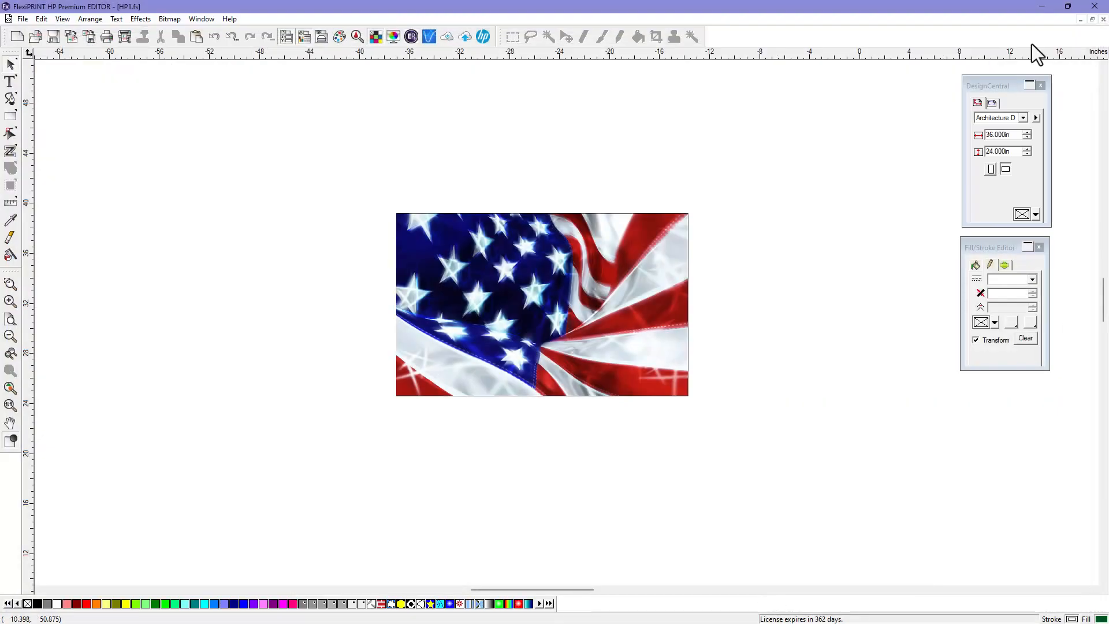
left_click(1044, 11)
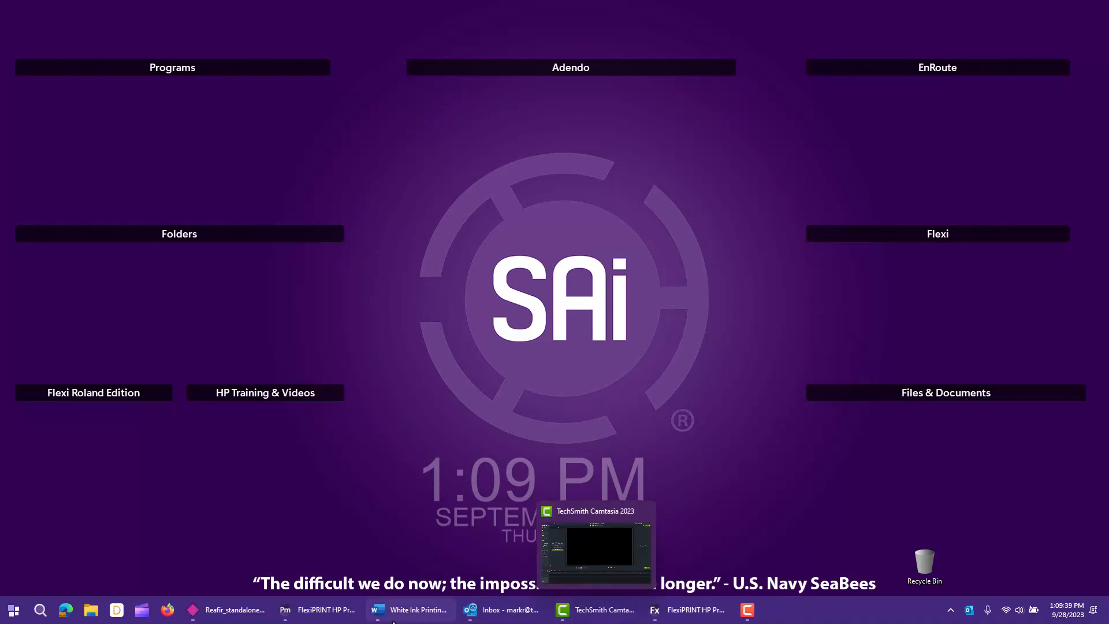
left_click(356, 617)
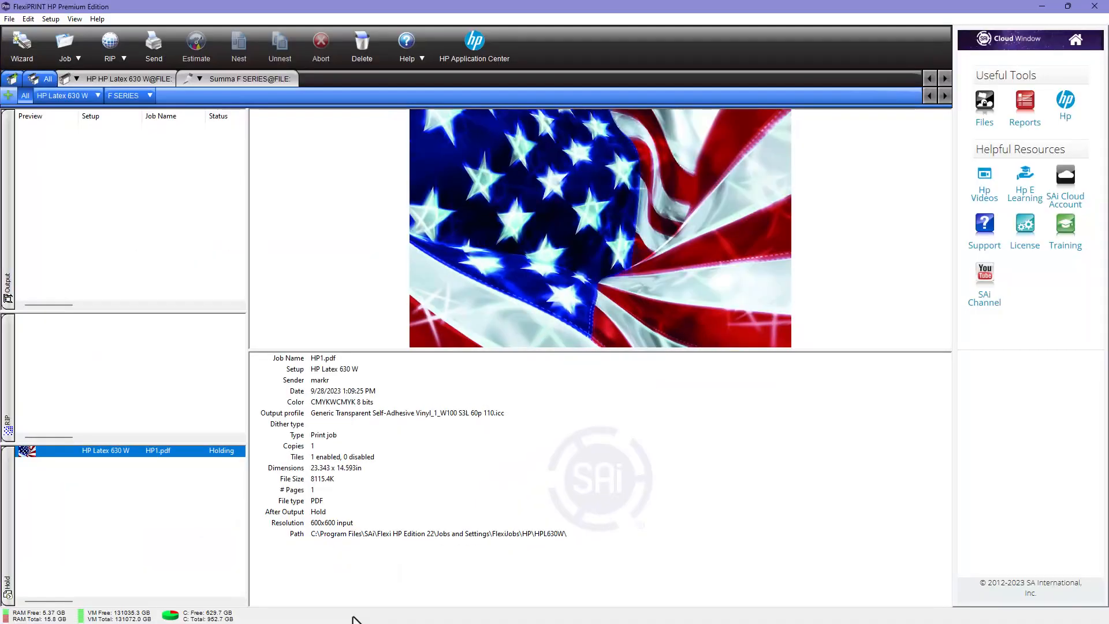
Split the held HP1.pdf job by layers and review the Print as assignment of each of the three layers
right_click(179, 453)
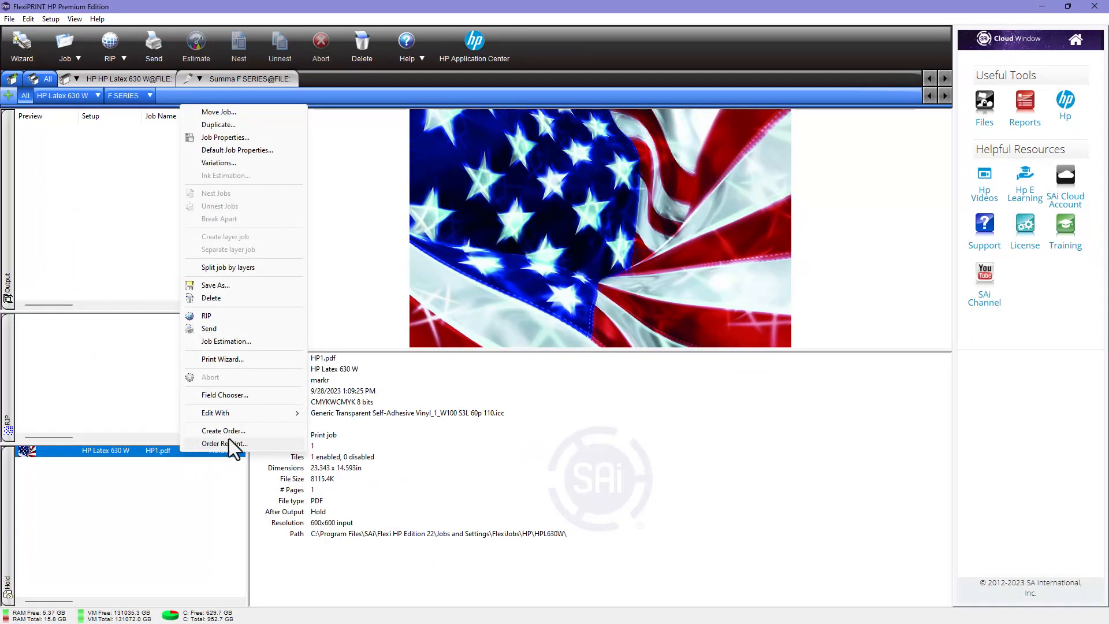
left_click(231, 268)
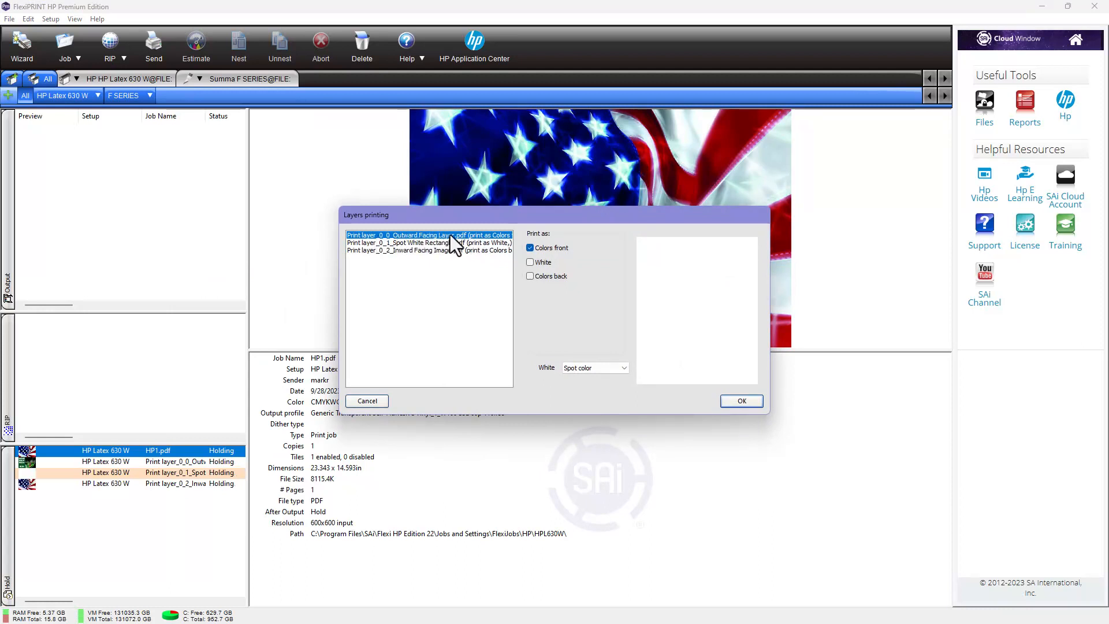
left_click(458, 243)
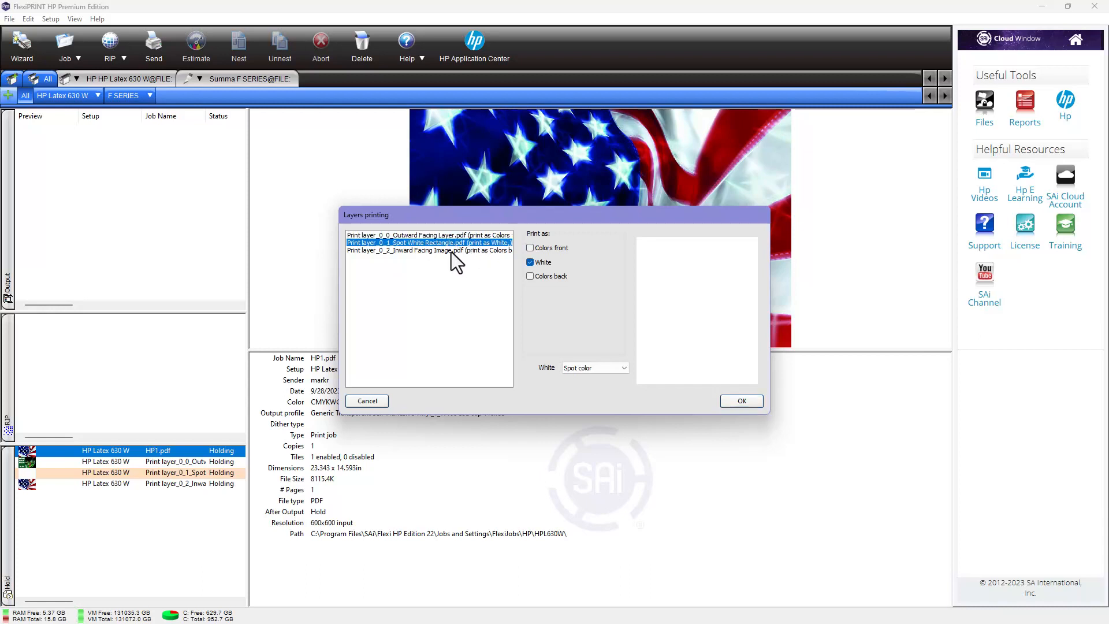
left_click(452, 250)
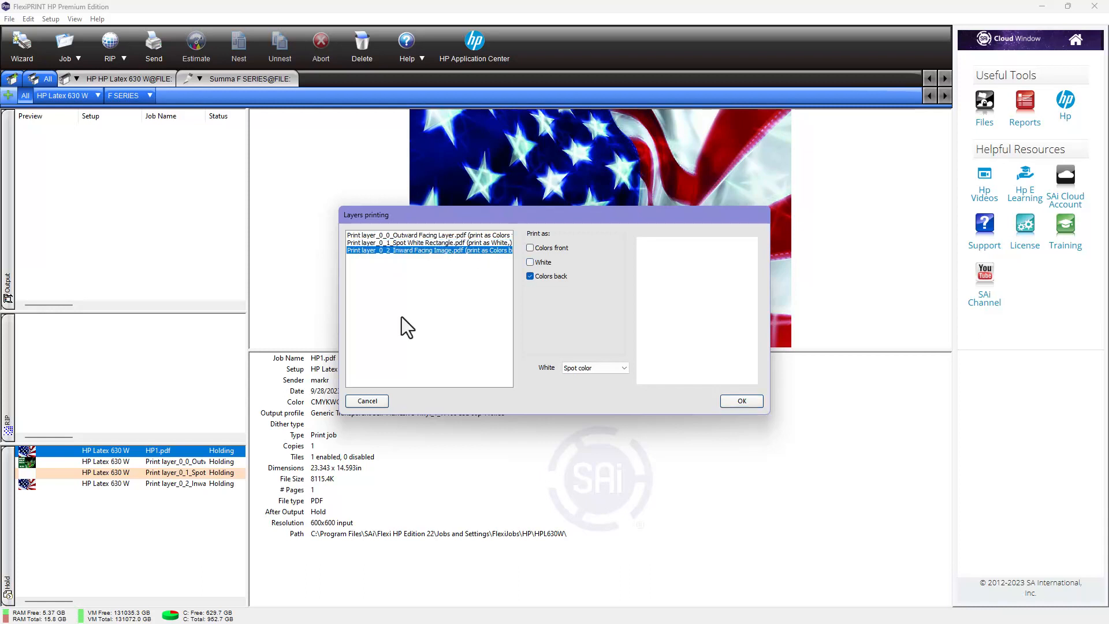
Set white to Spot color for the Spot White Rectangle layer and accept the layers printing settings
left_click(442, 243)
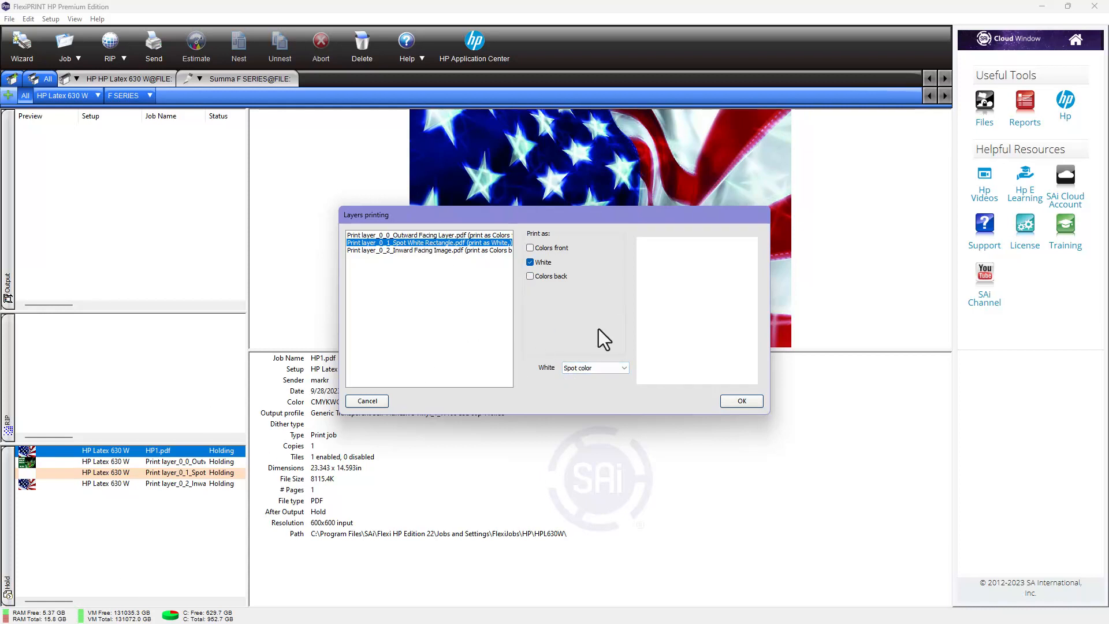
left_click(591, 370)
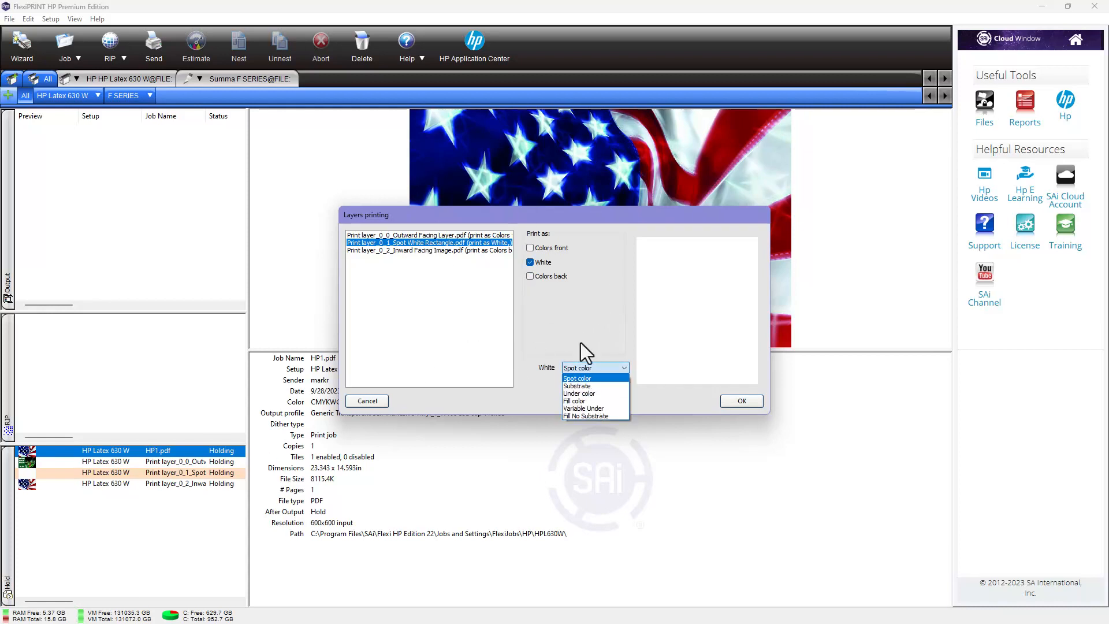
left_click(580, 379)
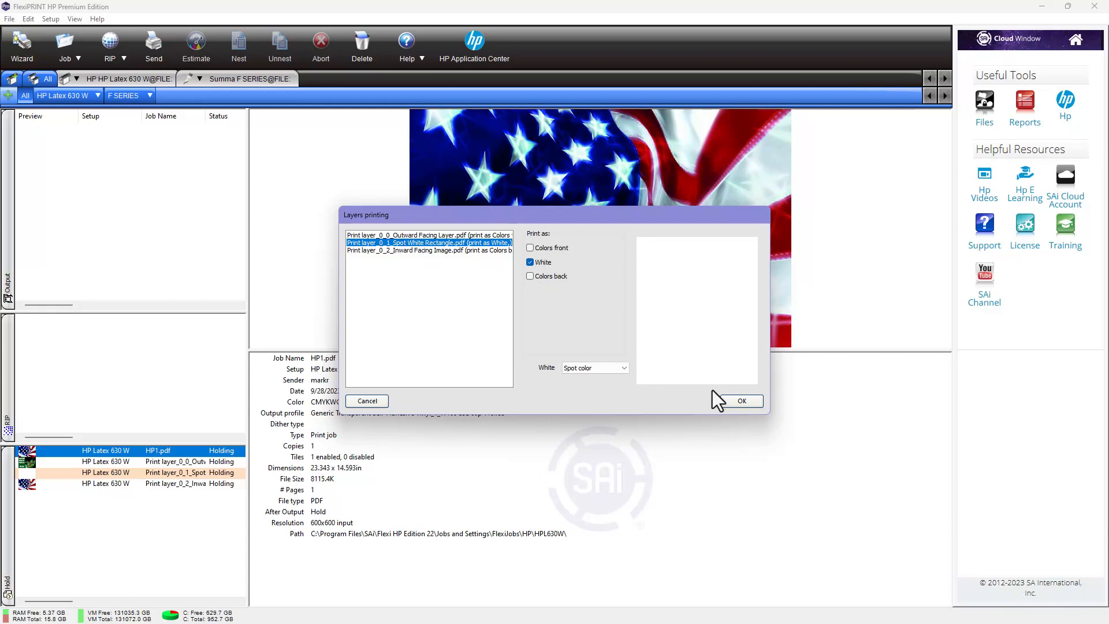
left_click(734, 401)
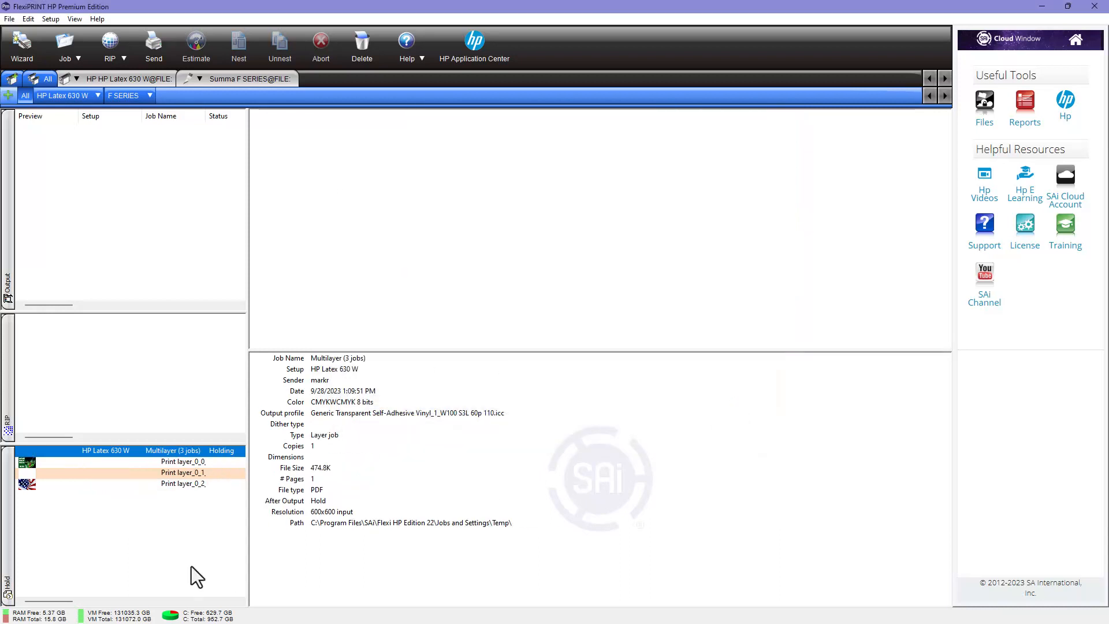
Open the Multilayer job's properties and examine its layer assignments, White option, and the White type choices in the driver settings
double_click(165, 450)
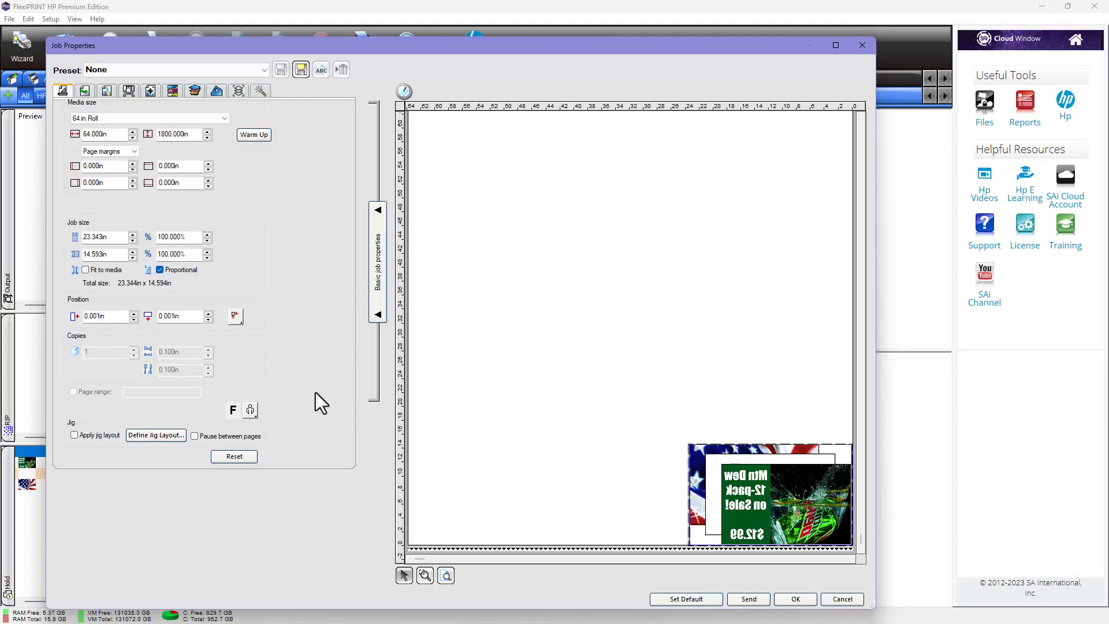
left_click(237, 92)
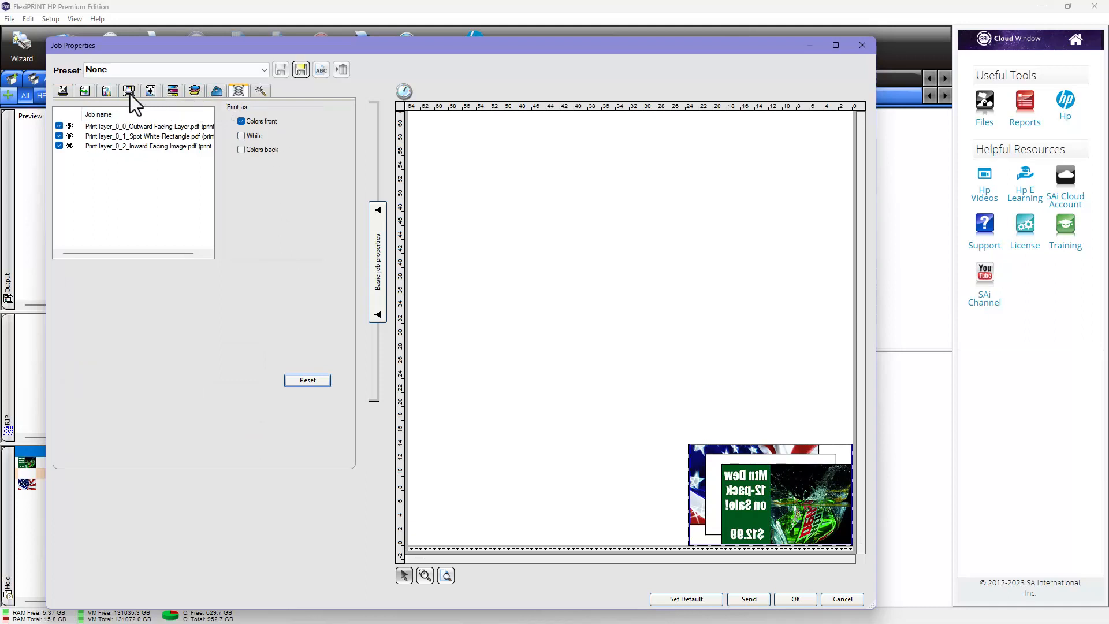
left_click(260, 90)
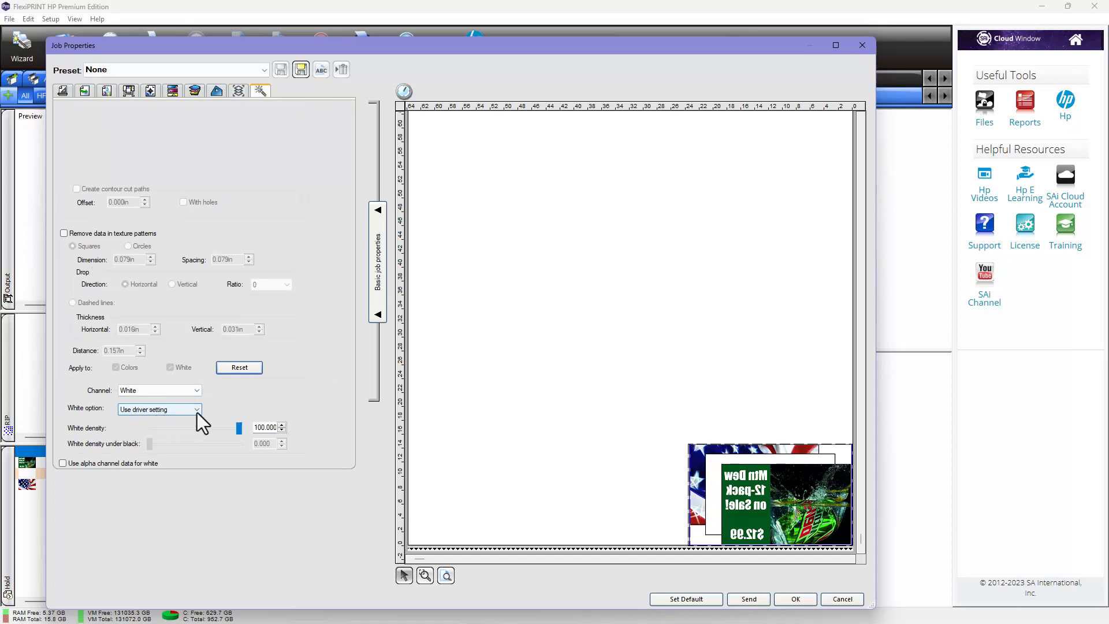
left_click(129, 90)
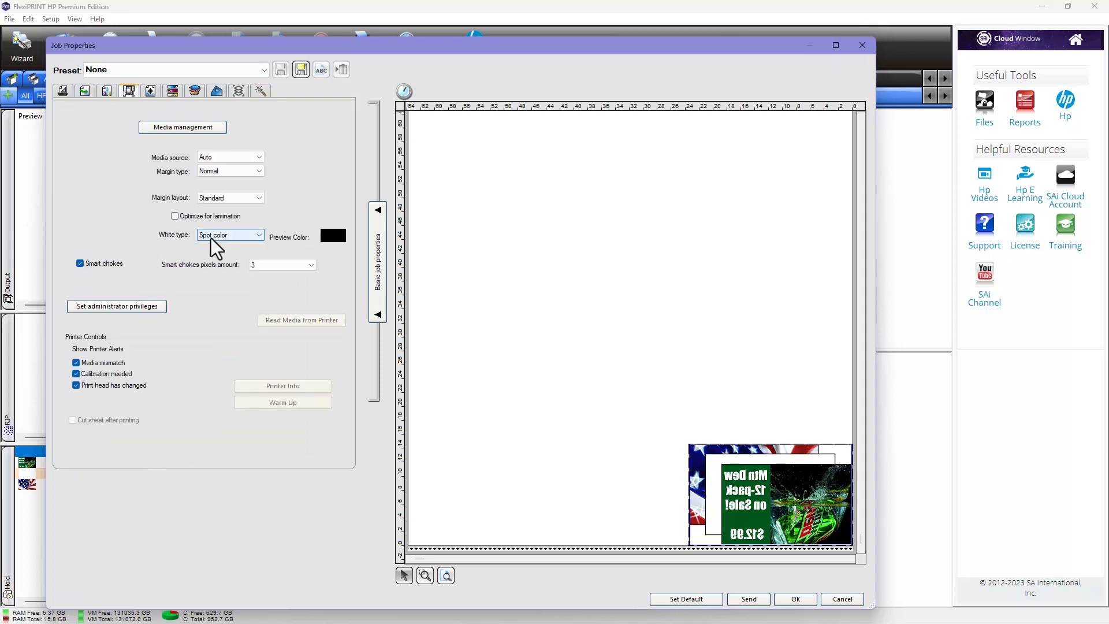
left_click(231, 235)
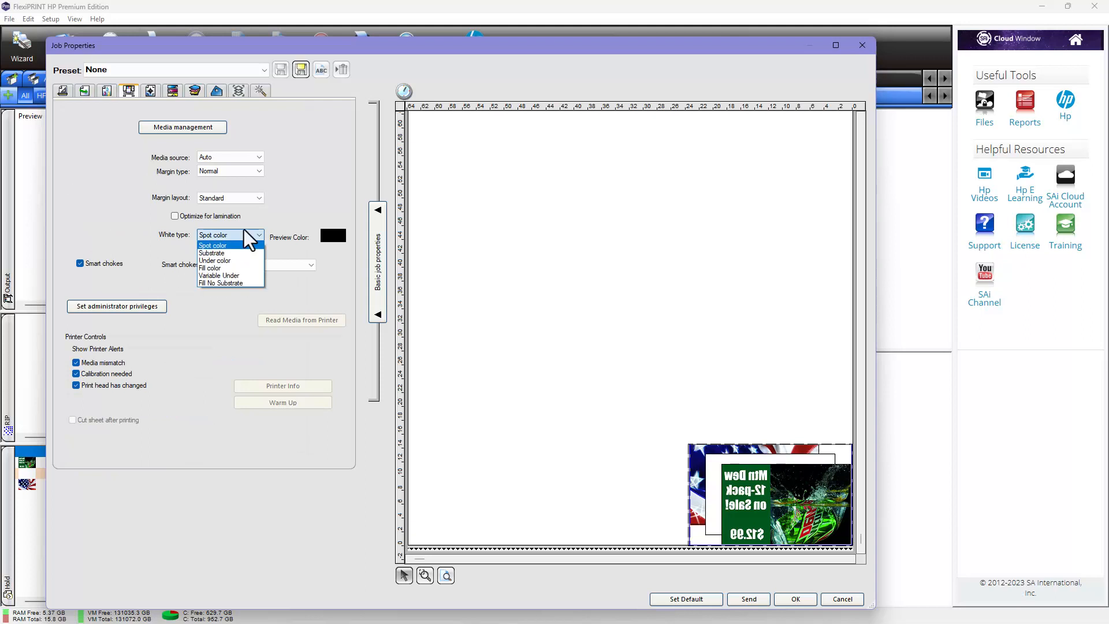
left_click(338, 169)
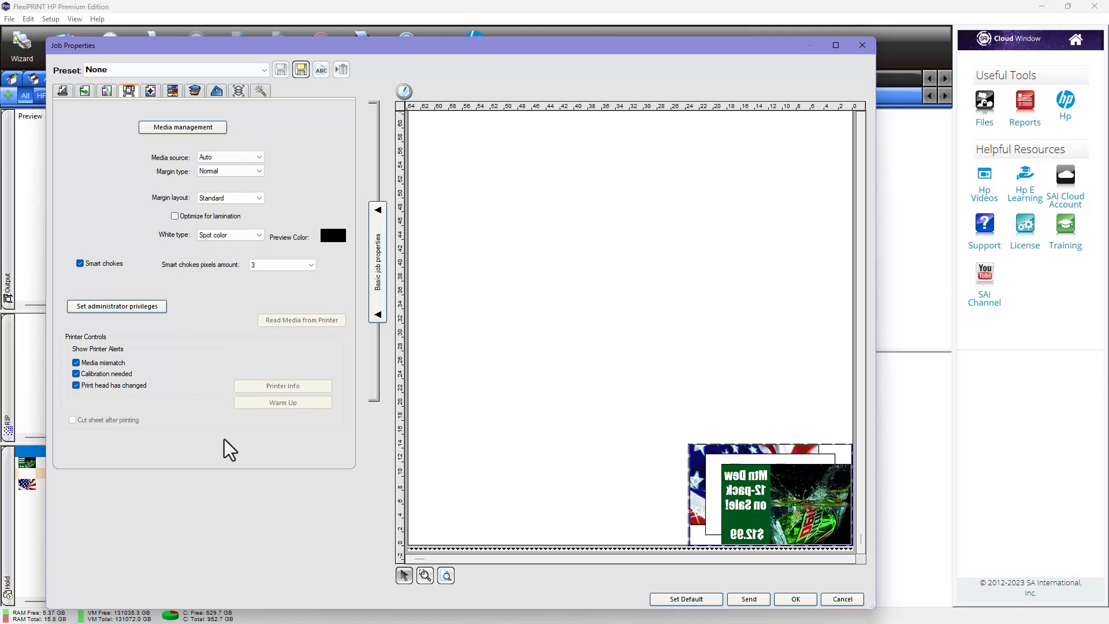
Set the White option for the job's White channel to Spot Color
left_click(258, 92)
left_click(178, 410)
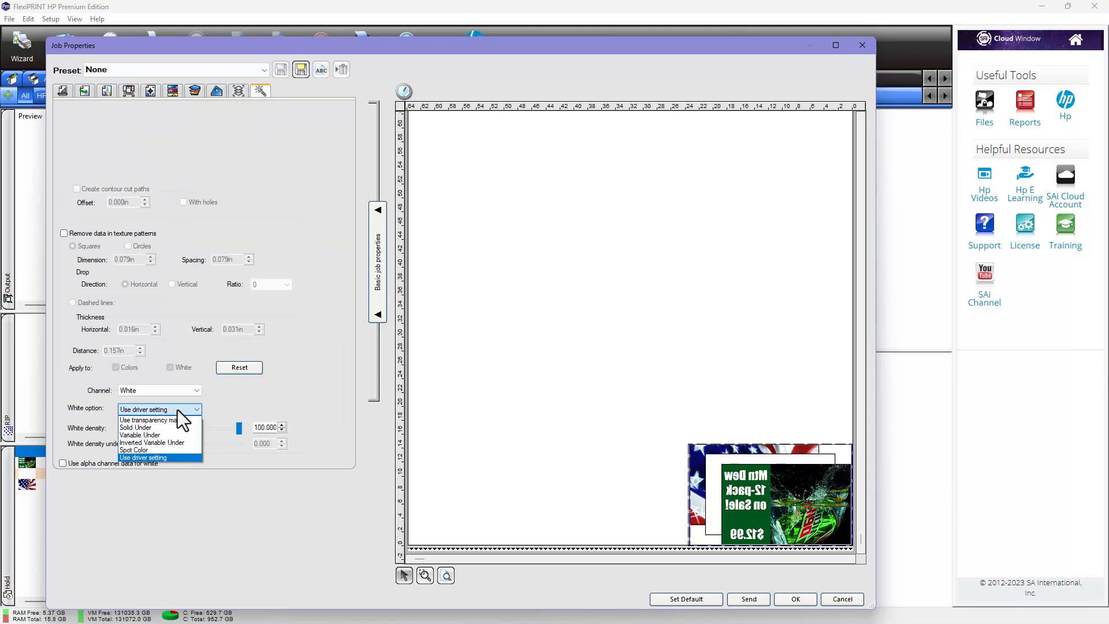
left_click(155, 450)
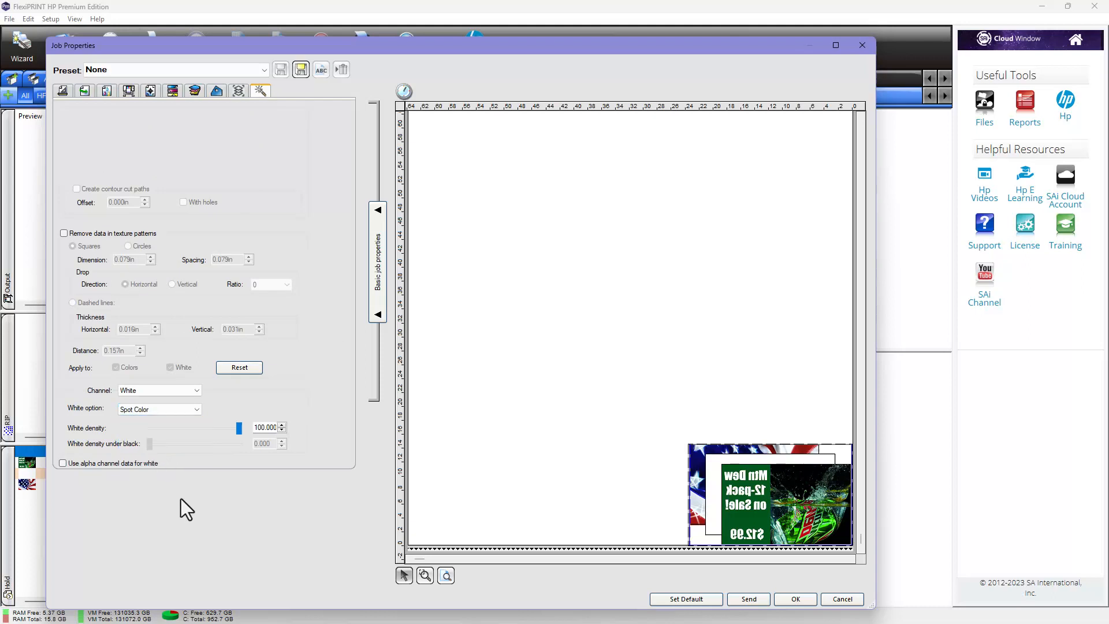